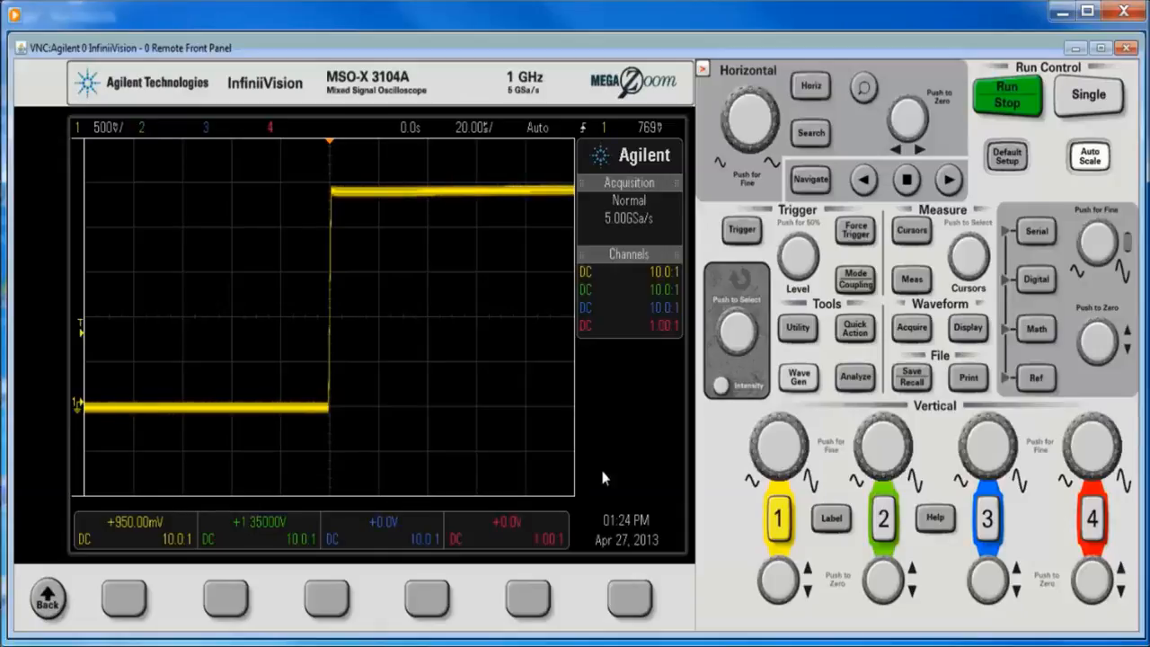
Stop acquisition and keep CSV data as the save format under Save/Recall > Save.
{"action": "left_click", "coordinate": [1006, 94]}
{"action": "left_click", "coordinate": [912, 377]}
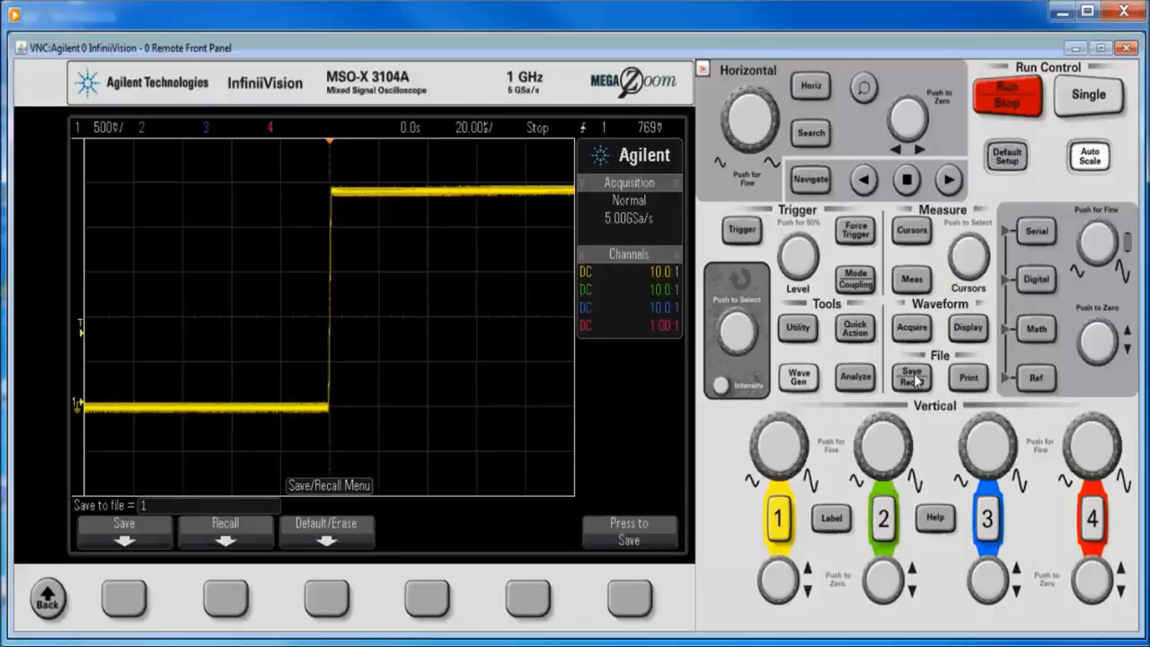
{"action": "left_click", "coordinate": [126, 599]}
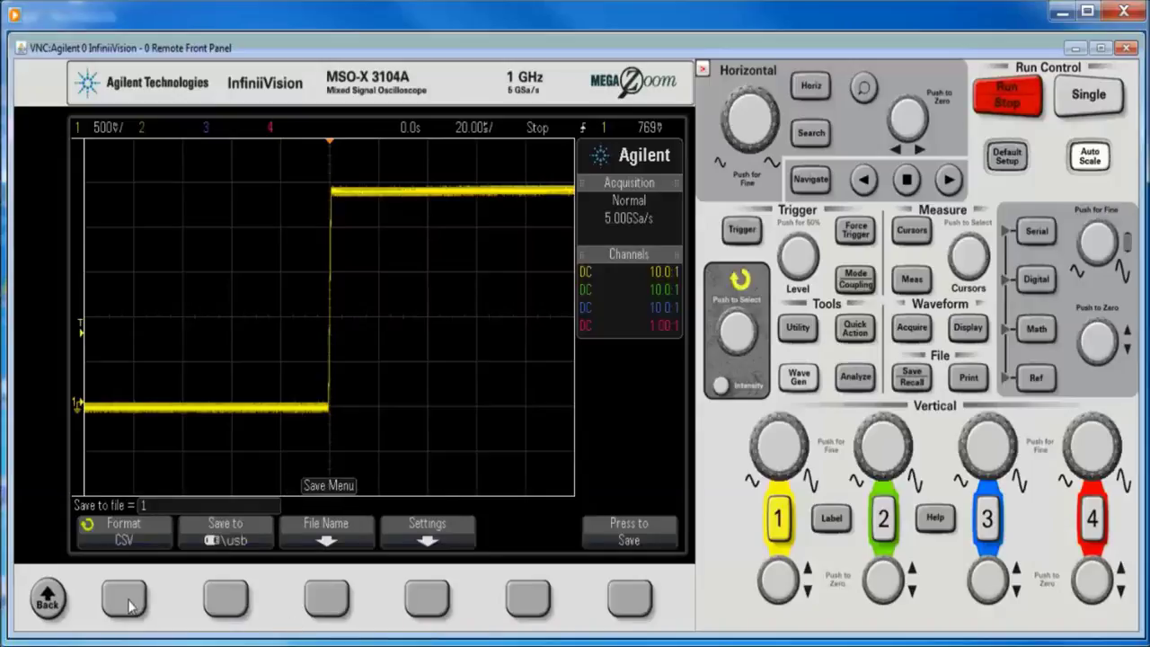
{"action": "left_click", "coordinate": [133, 545]}
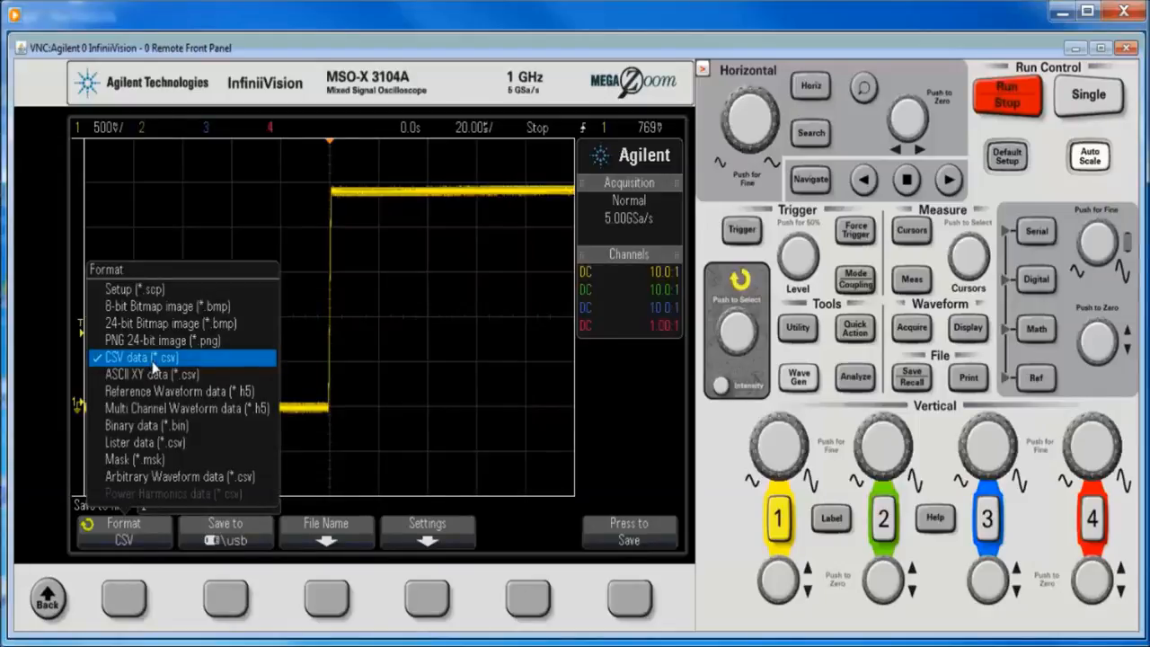
{"action": "left_click", "coordinate": [154, 357]}
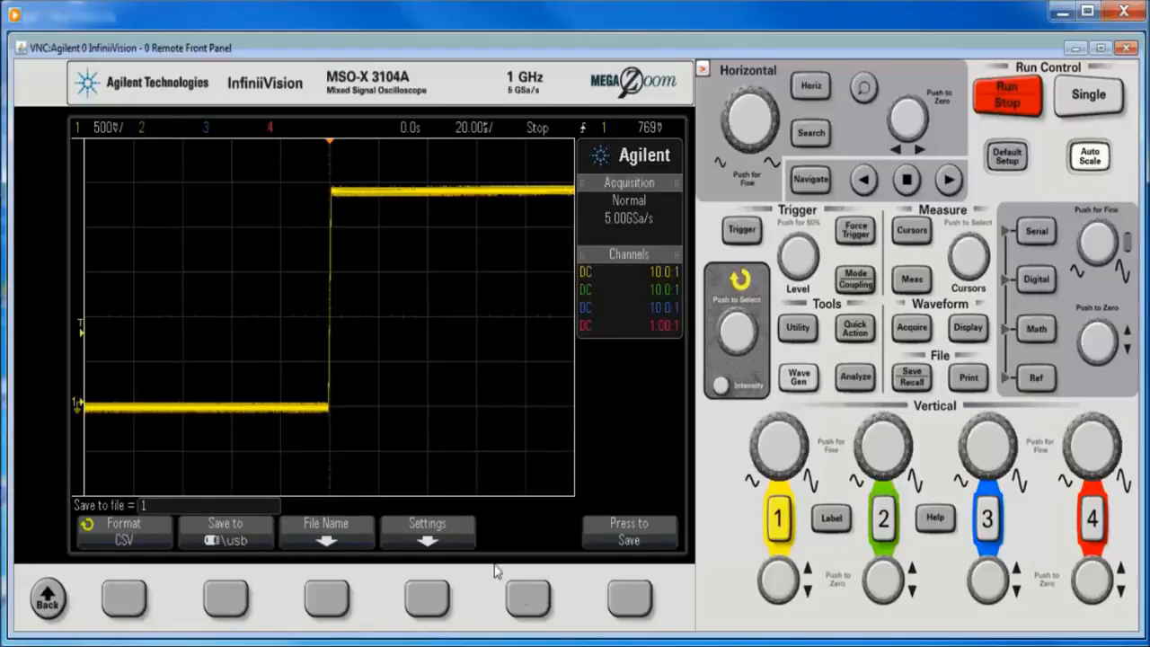
Check the file name entry, then return and bring up the save file settings.
{"action": "left_click", "coordinate": [316, 597]}
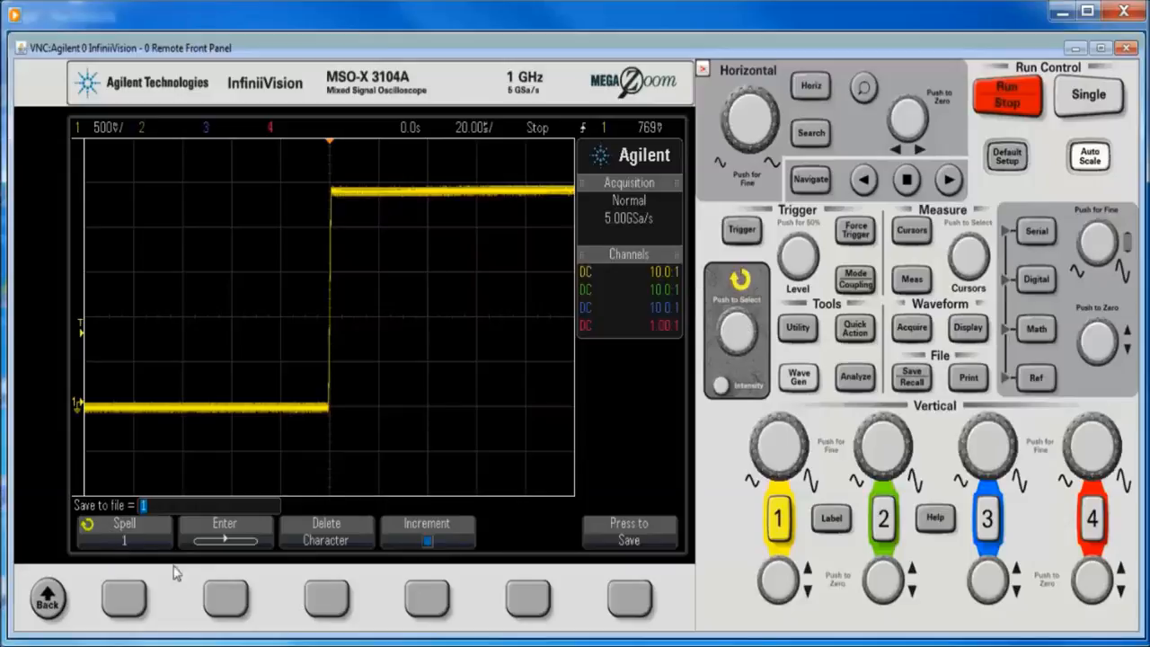
{"action": "left_click", "coordinate": [47, 600]}
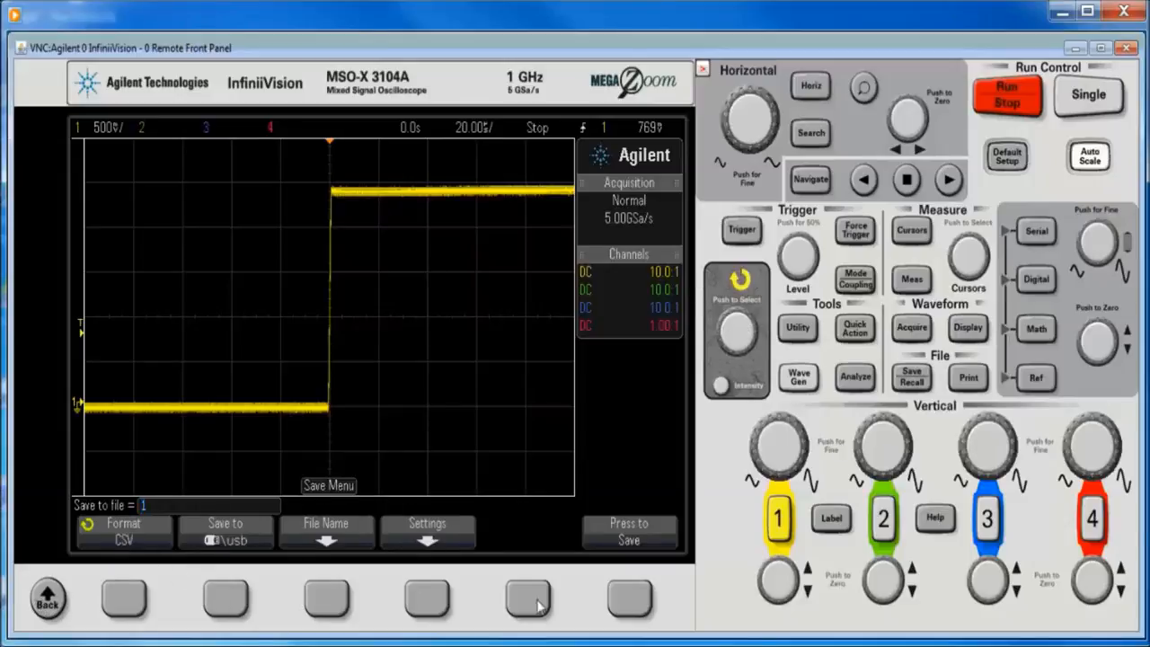
{"action": "left_click", "coordinate": [426, 600]}
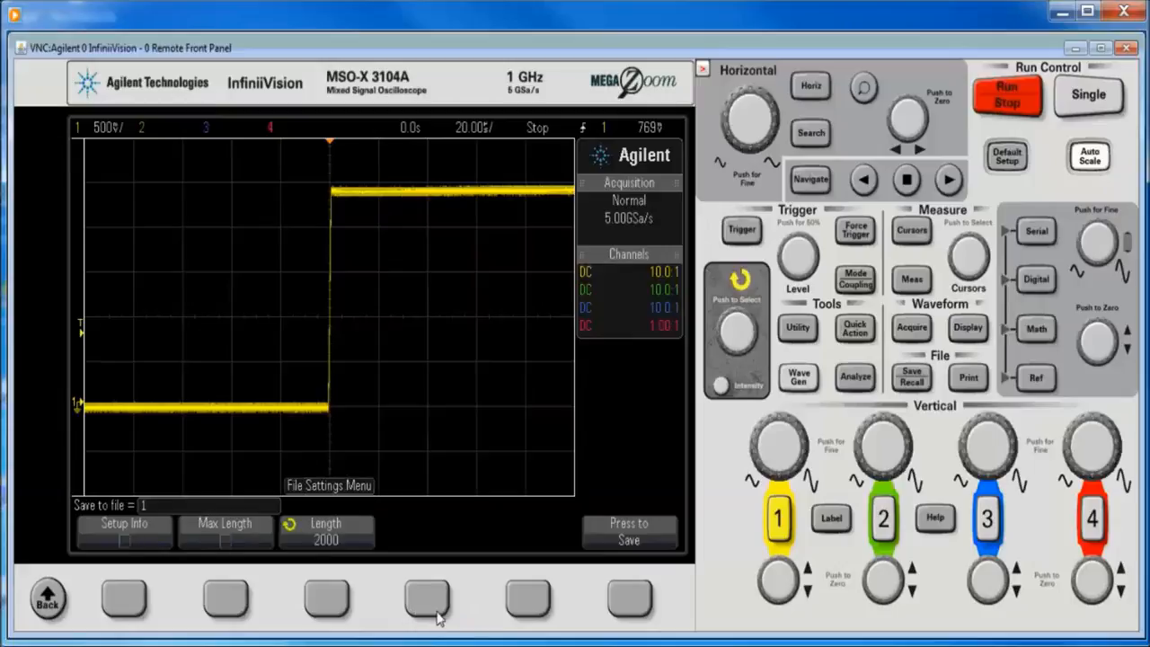
Enable Max Length so saved files use the full record instead of 2000 points.
{"action": "left_click", "coordinate": [229, 600]}
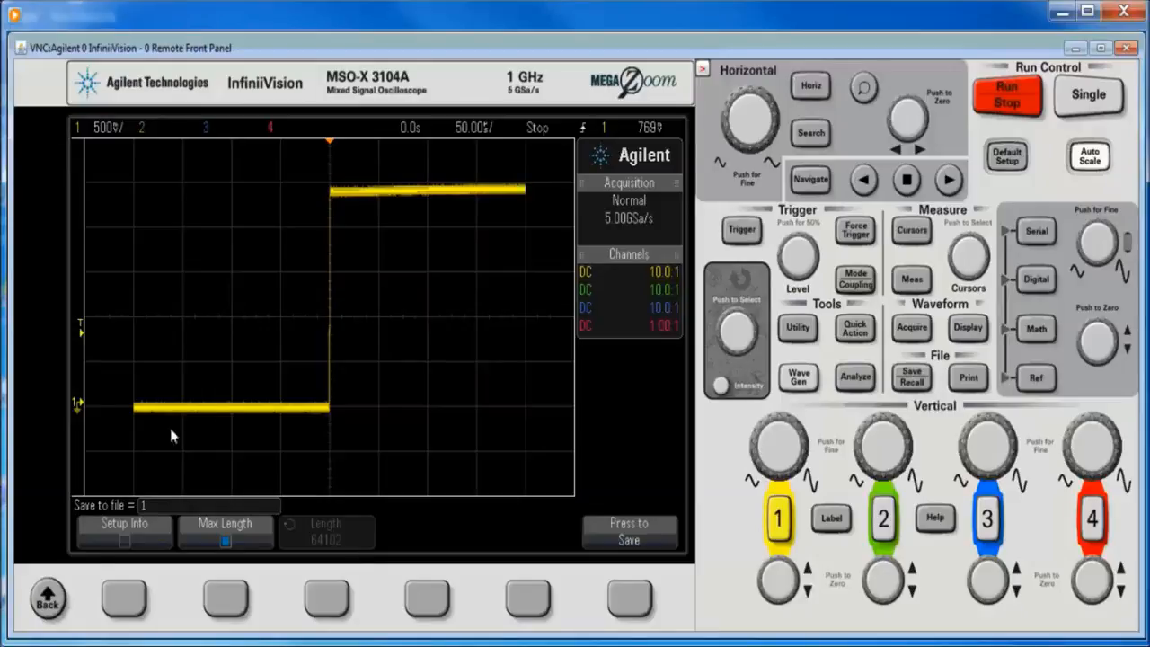
Revisit the save format list, leave it unchanged, and return to the file settings.
{"action": "left_click", "coordinate": [48, 600]}
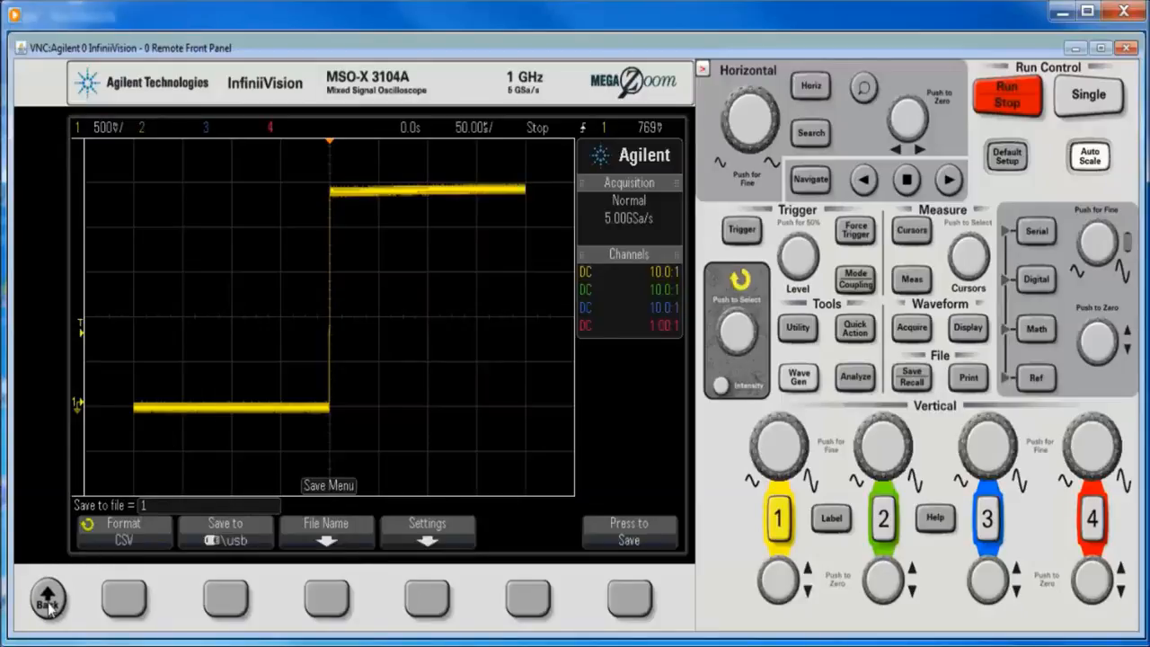
{"action": "left_click", "coordinate": [124, 598]}
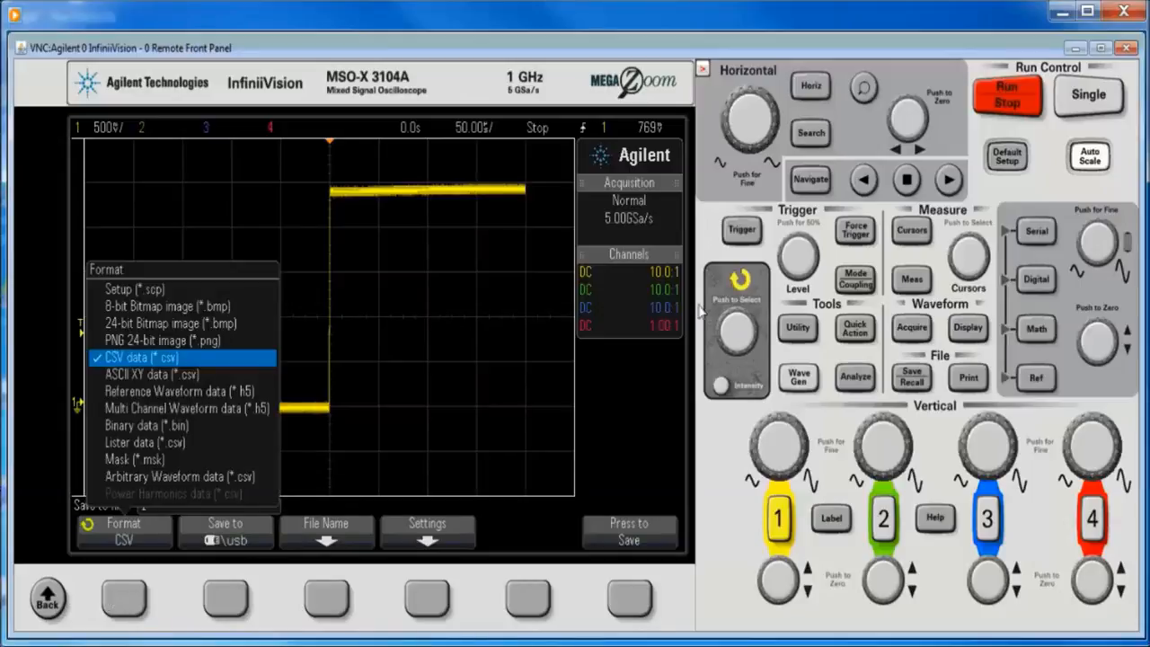
{"action": "left_click", "coordinate": [753, 335]}
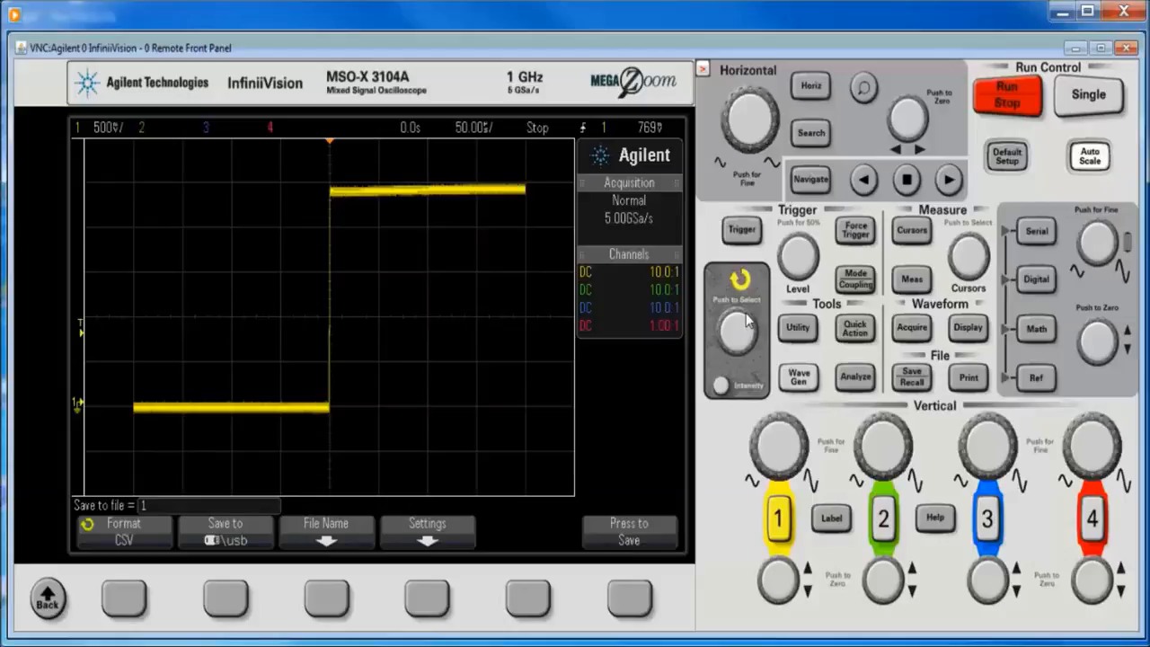
{"action": "scroll", "coordinate": [748, 321], "scroll_direction": "down", "scroll_amount": 1}
{"action": "scroll", "coordinate": [749, 321], "scroll_direction": "down", "scroll_amount": 1}
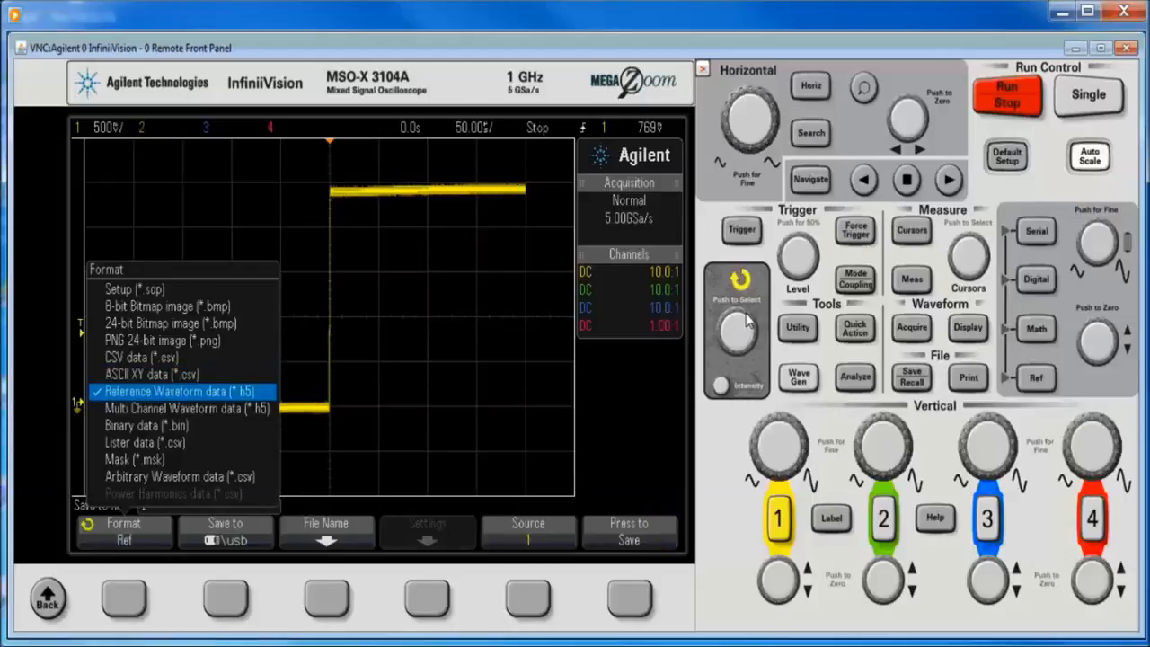
{"action": "scroll", "coordinate": [748, 321], "scroll_direction": "up", "scroll_amount": 1}
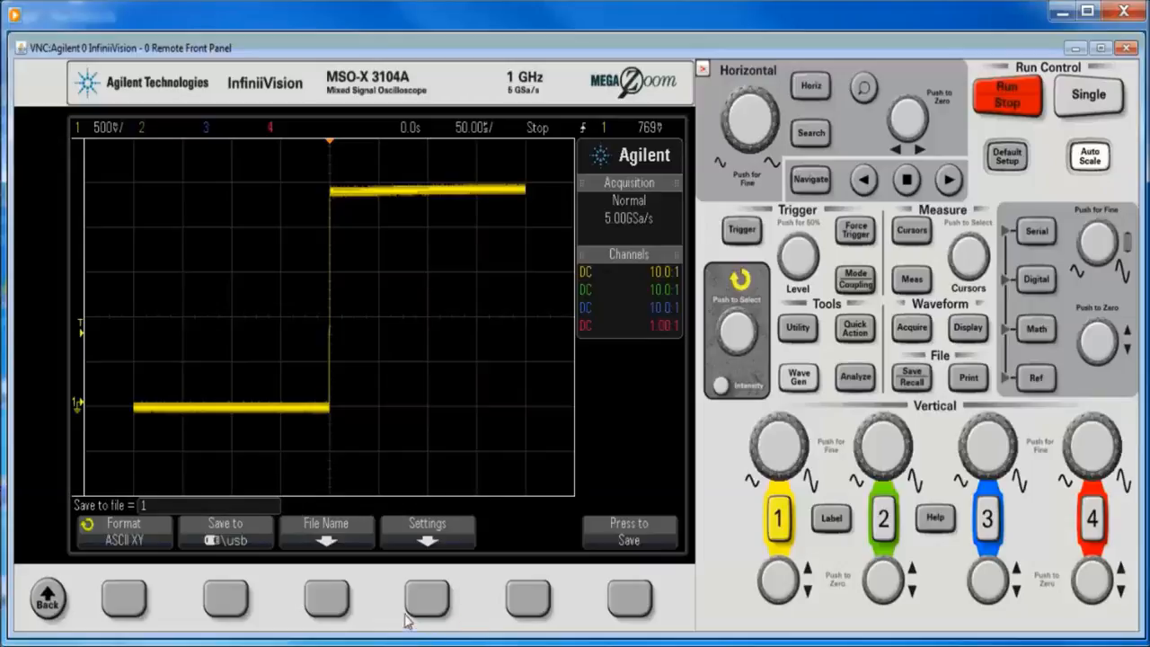
{"action": "left_click", "coordinate": [431, 600]}
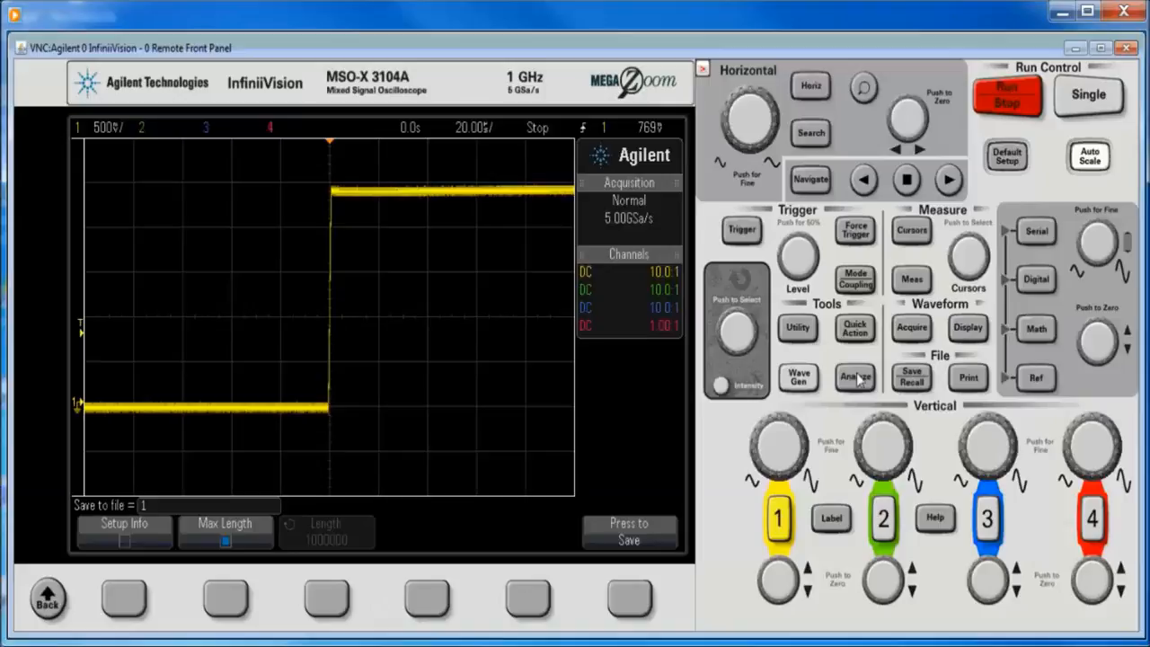
Take a single acquisition and zoom the timebase in on the rising edge to about 5 µs/div.
{"action": "left_click", "coordinate": [1087, 95]}
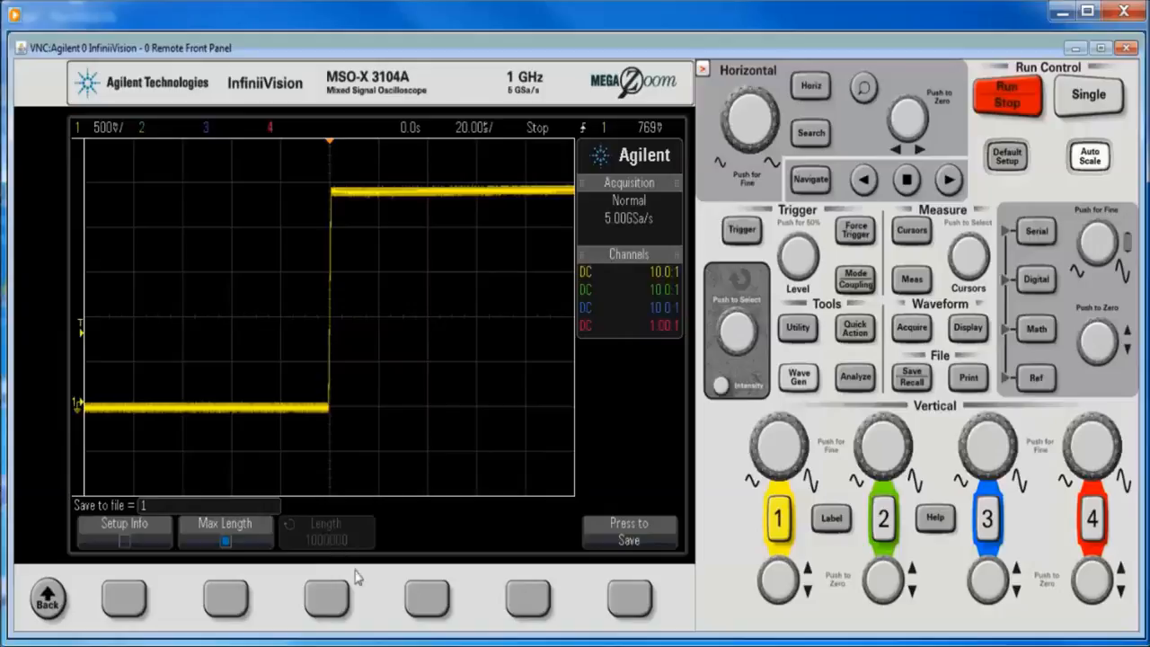
{"action": "scroll", "coordinate": [382, 602], "scroll_direction": "down", "scroll_amount": 1}
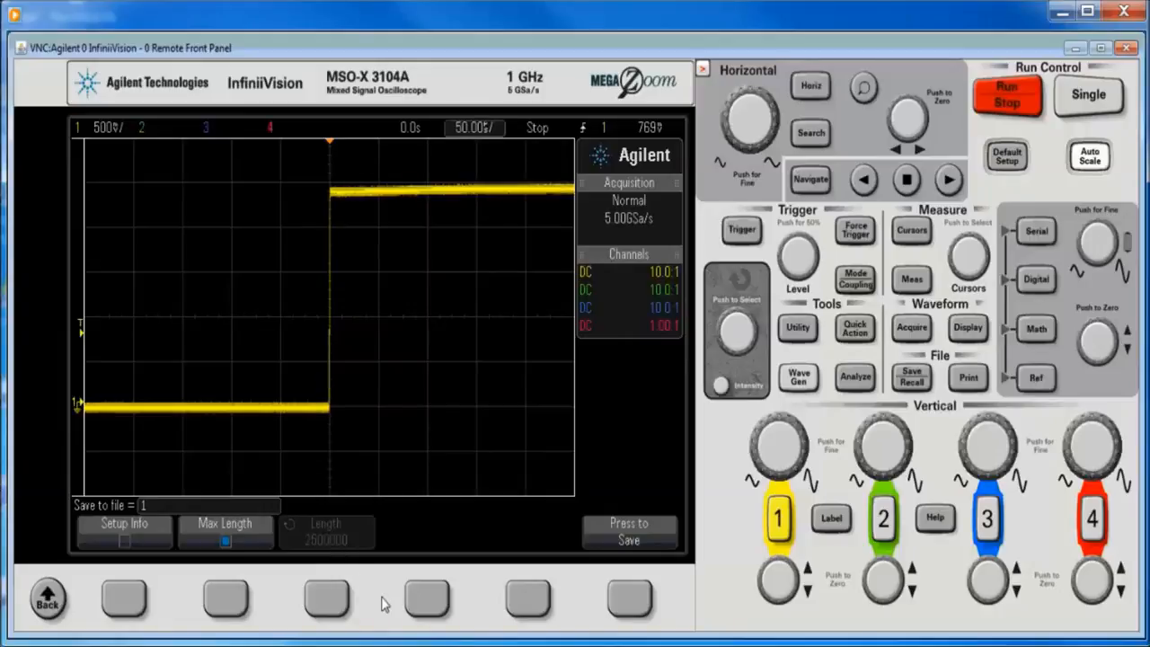
{"action": "scroll", "coordinate": [382, 602], "scroll_direction": "down", "scroll_amount": 1}
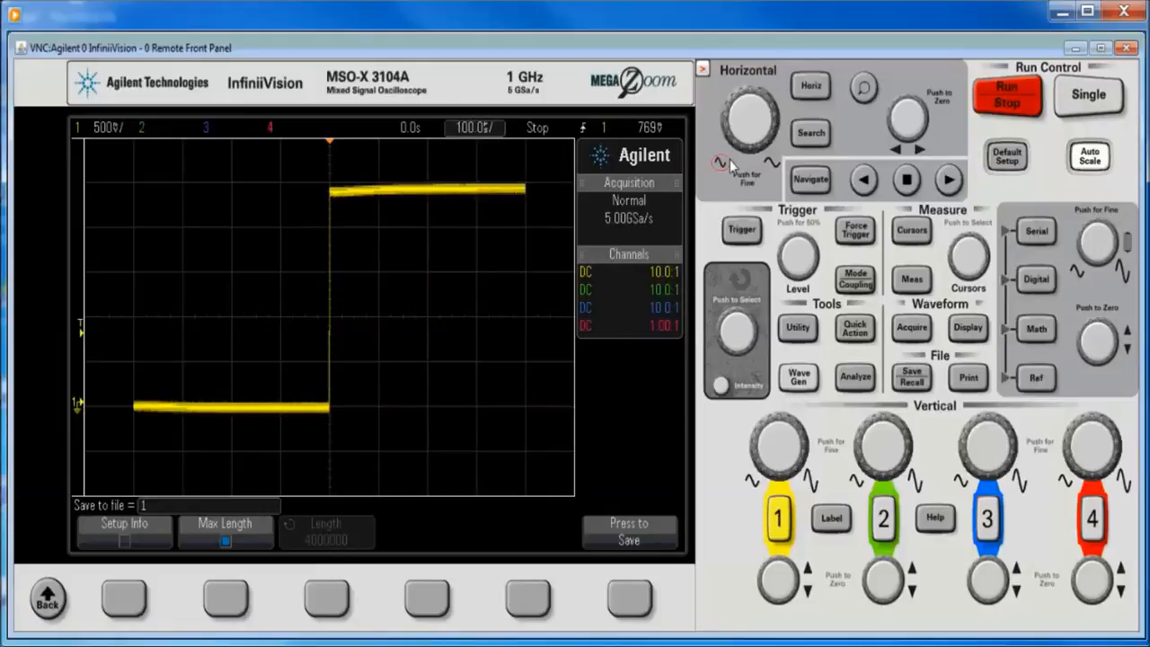
{"action": "left_click", "coordinate": [771, 164]}
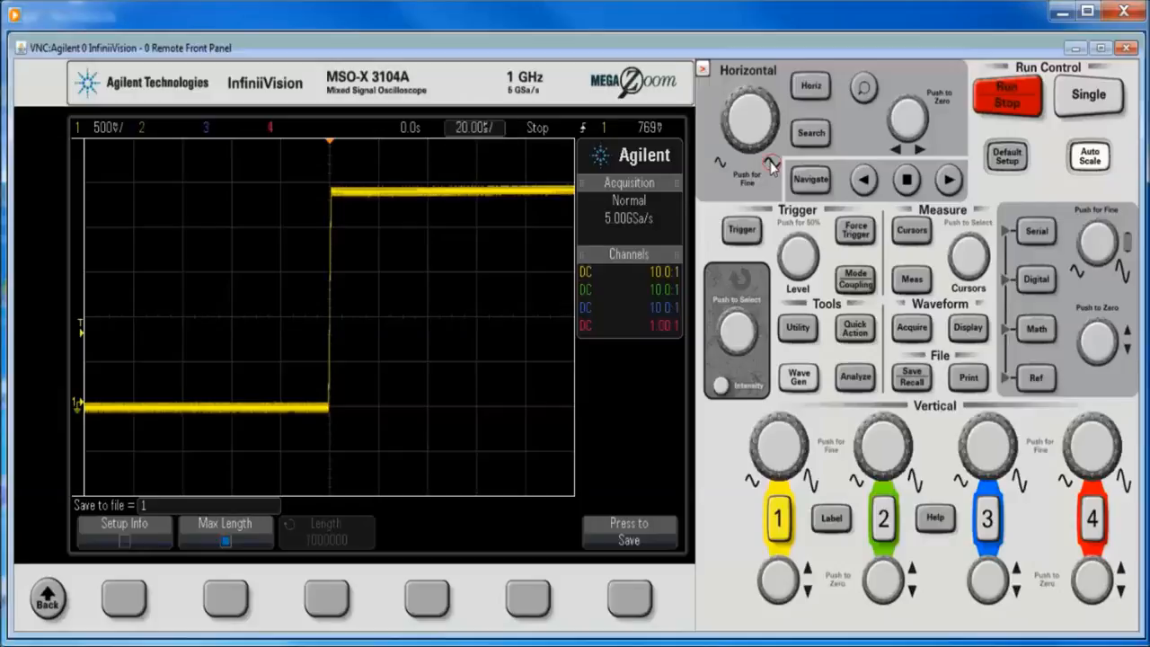
{"action": "left_click", "coordinate": [771, 165]}
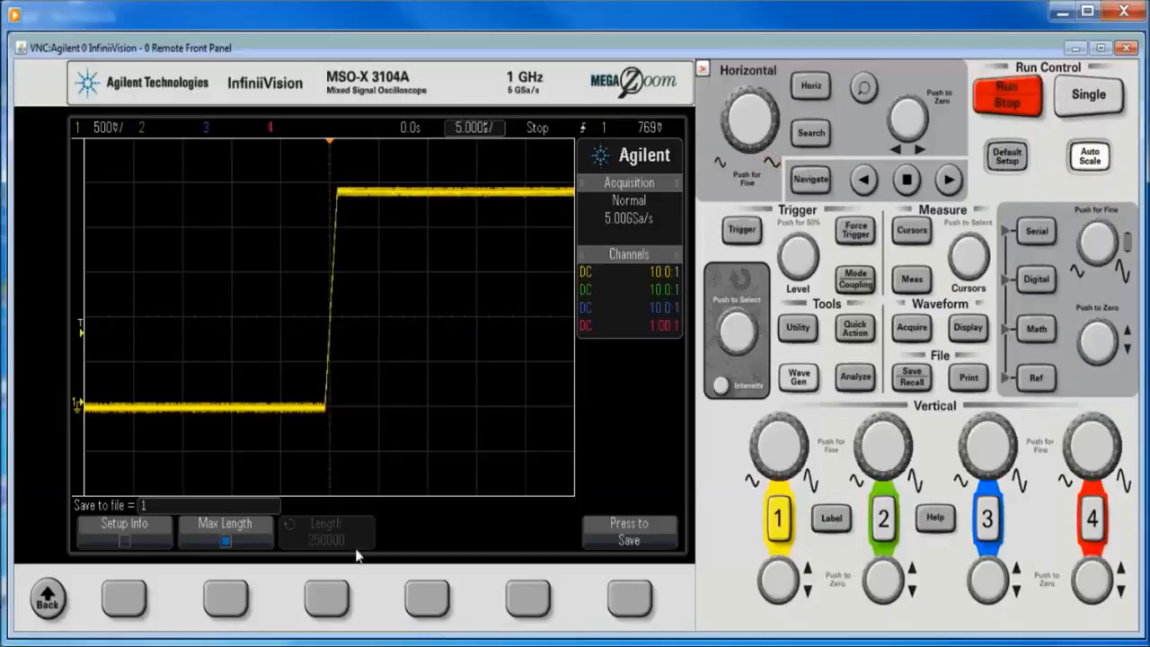
{"action": "left_click", "coordinate": [777, 167]}
{"action": "left_click", "coordinate": [777, 167]}
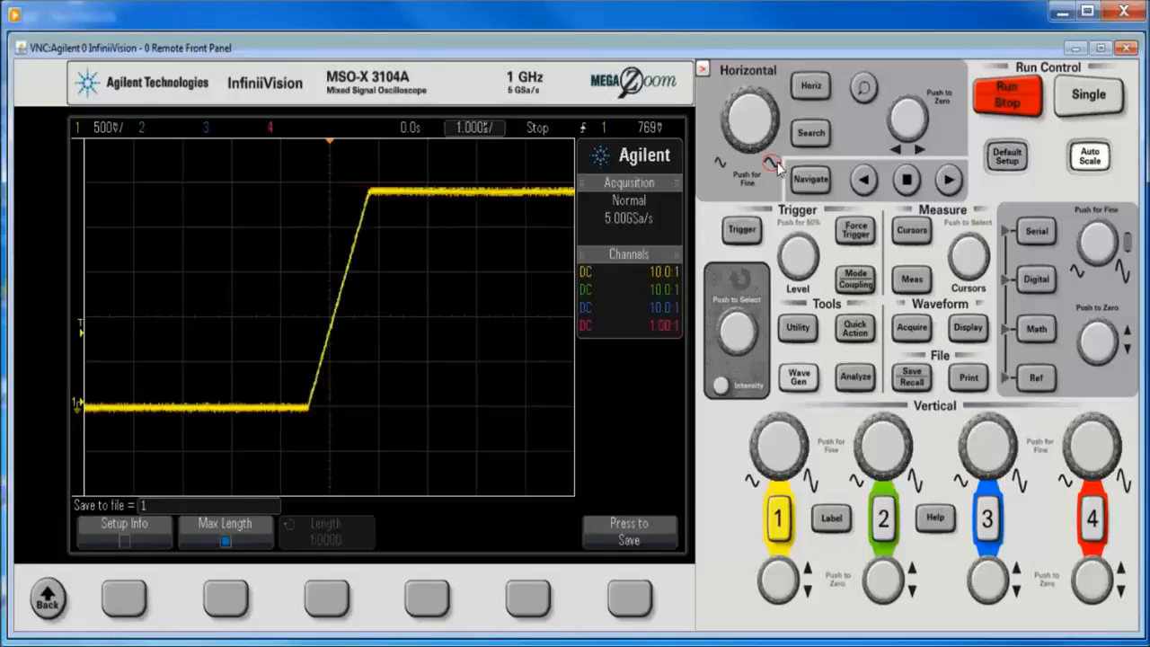
Zoom the timebase out to 2 ms/div, then back in to 200 µs/div on the step edge.
{"action": "left_click", "coordinate": [718, 165]}
{"action": "left_click", "coordinate": [719, 165]}
{"action": "left_click", "coordinate": [719, 164]}
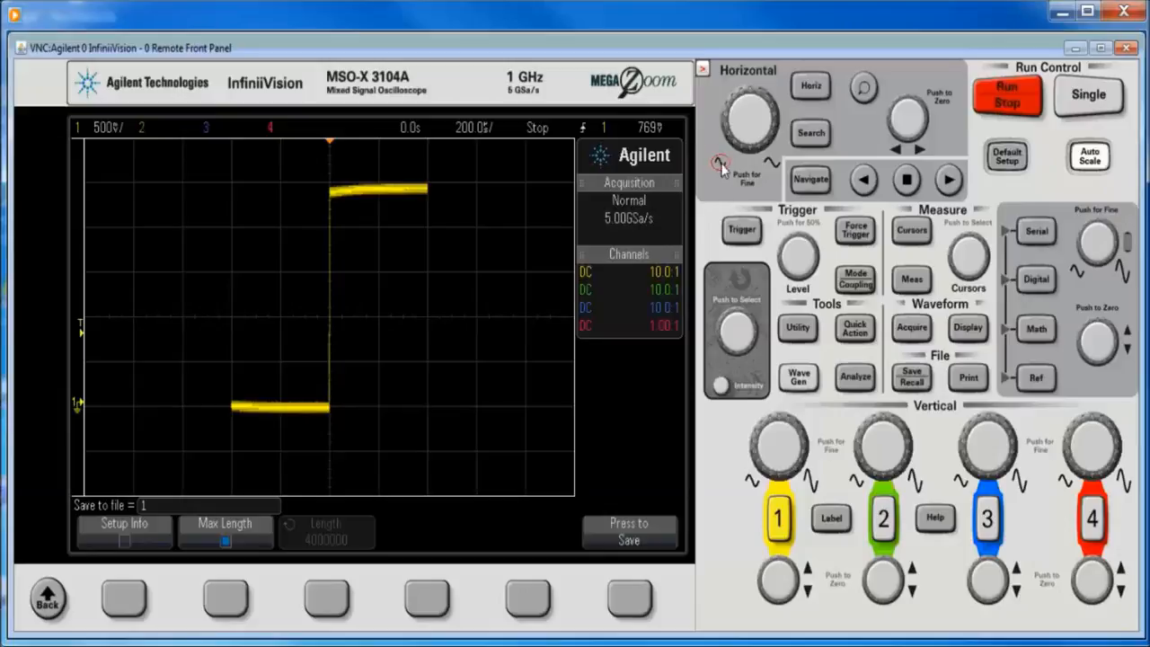
{"action": "left_click", "coordinate": [718, 164]}
{"action": "left_click", "coordinate": [730, 125]}
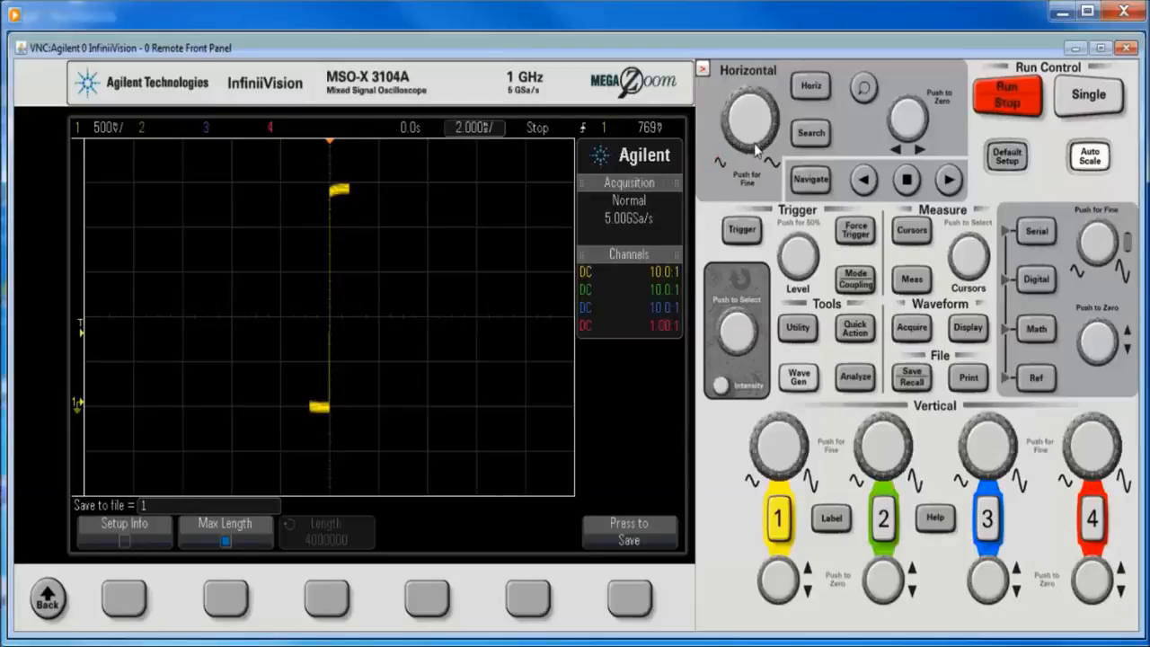
{"action": "left_click", "coordinate": [729, 126]}
{"action": "left_click", "coordinate": [729, 125]}
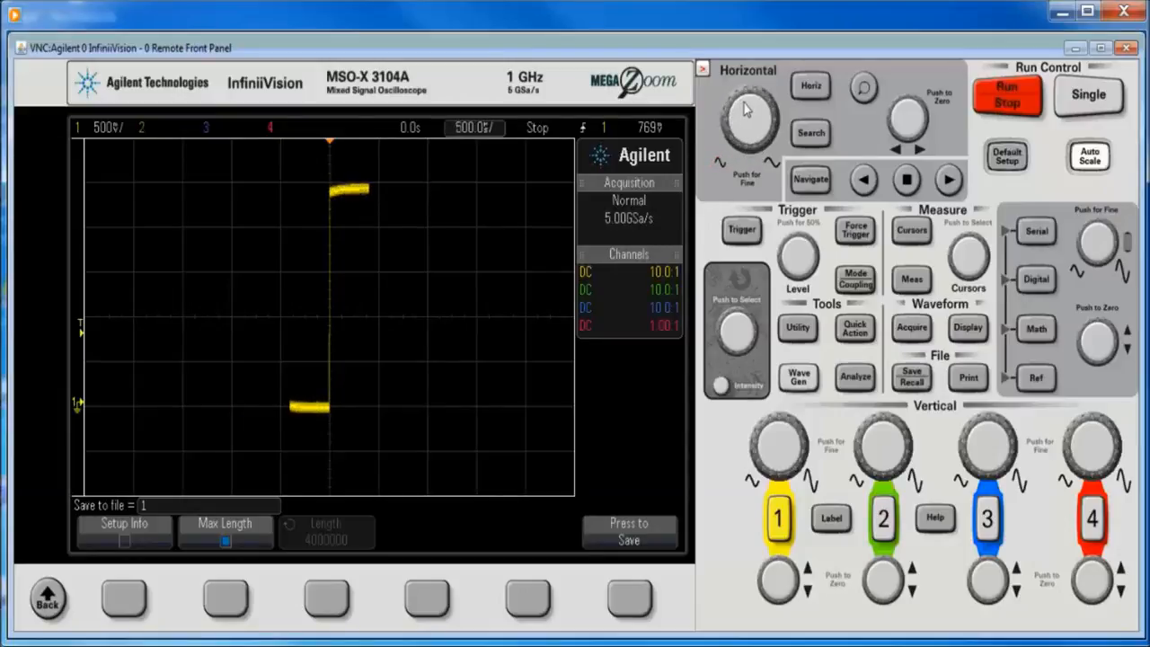
{"action": "left_click", "coordinate": [744, 108]}
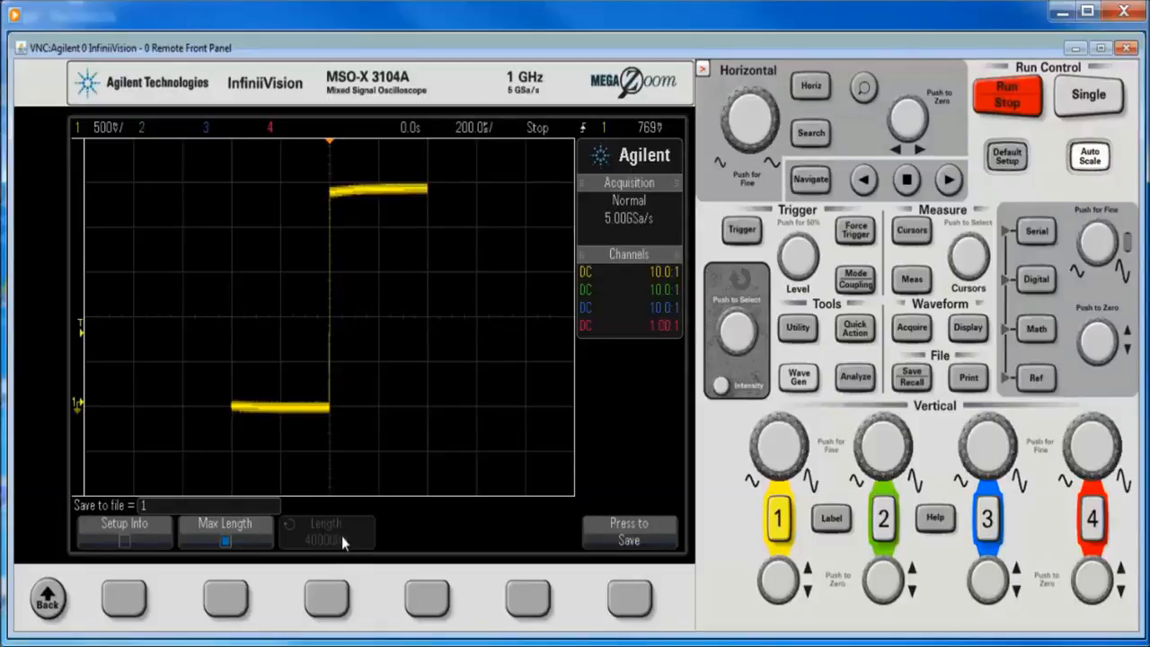
Turn on channel 2, capture a single acquisition of both channels, and bring up the save file settings.
{"action": "left_click", "coordinate": [885, 529]}
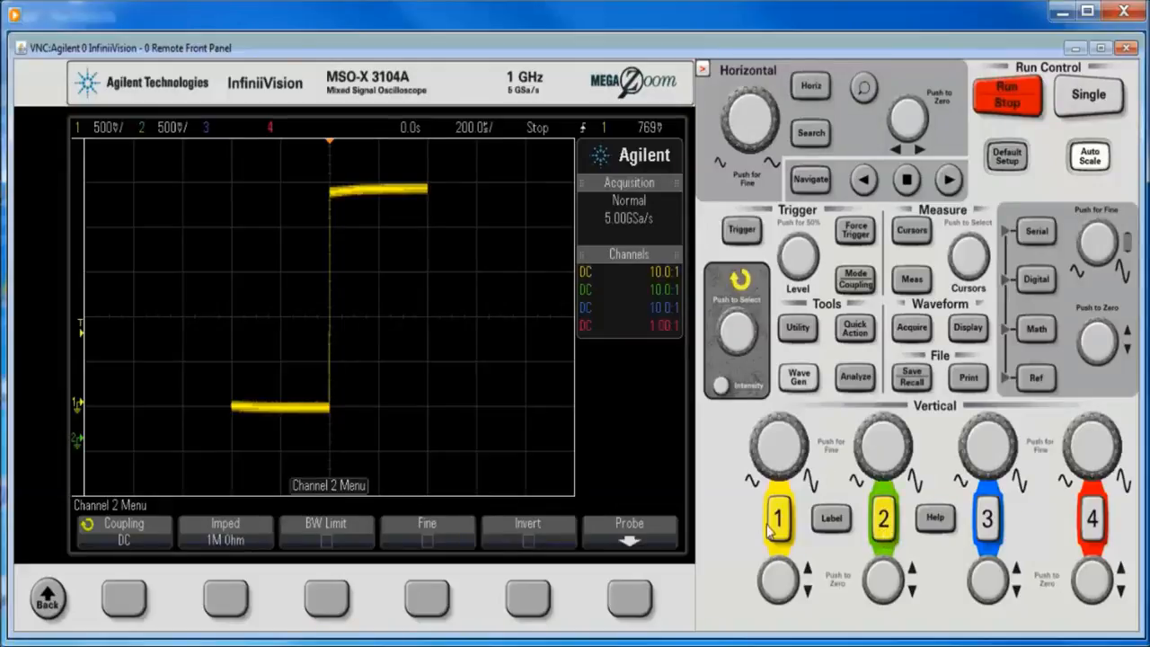
{"action": "left_click", "coordinate": [1089, 94]}
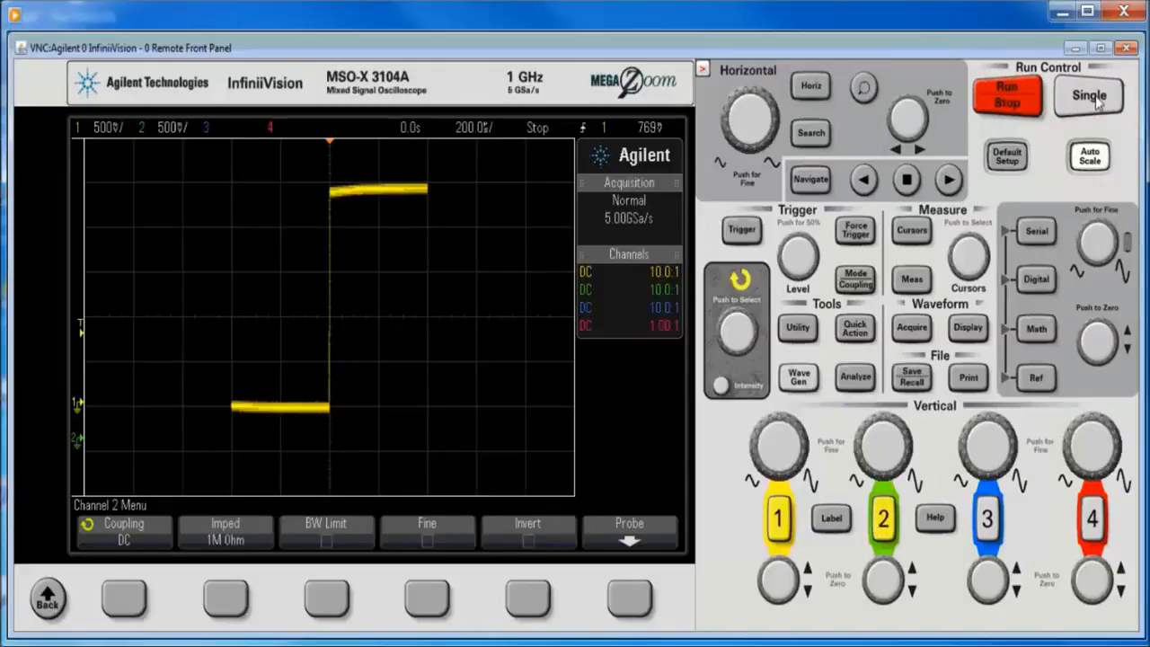
{"action": "left_click", "coordinate": [911, 377]}
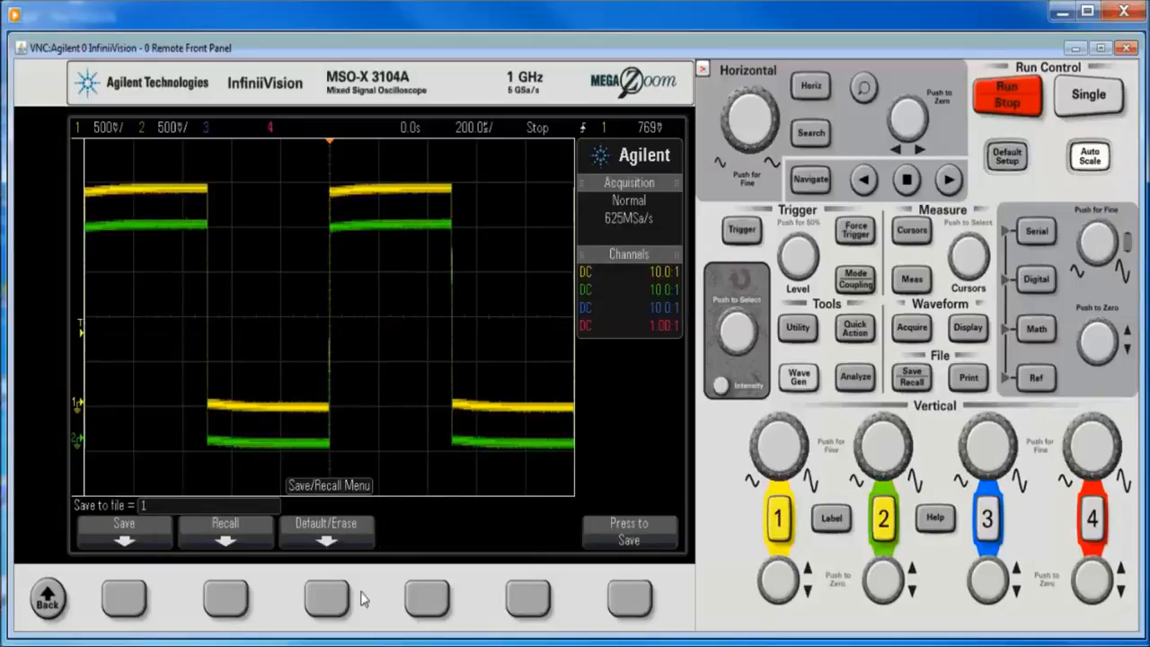
{"action": "left_click", "coordinate": [125, 597]}
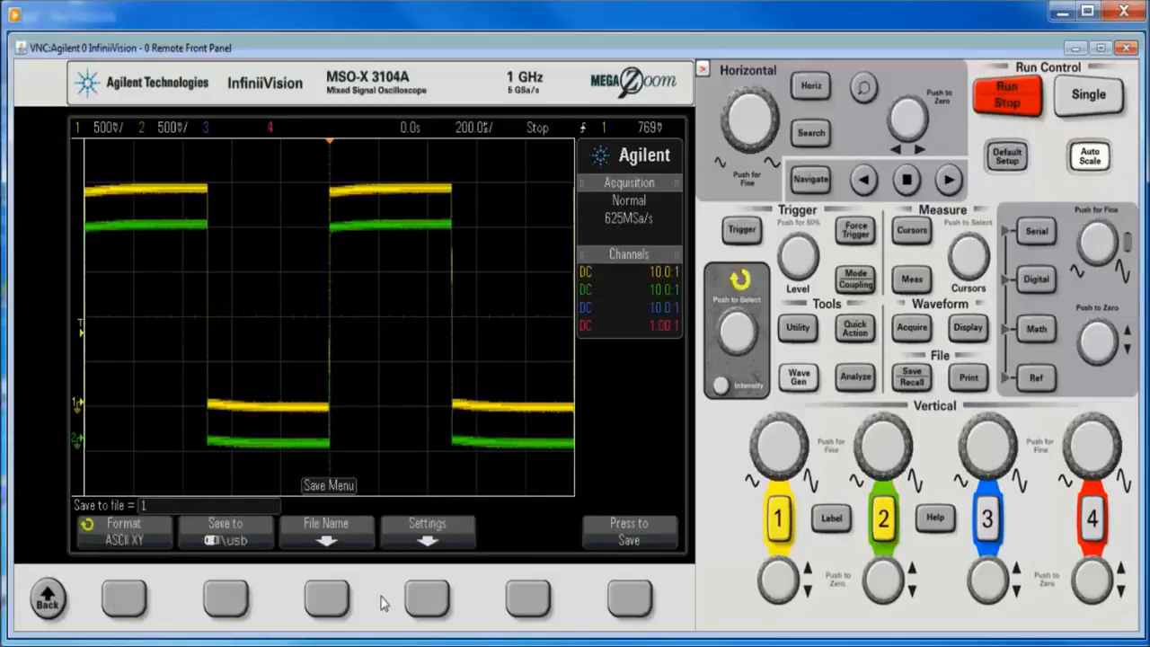
{"action": "left_click", "coordinate": [427, 598]}
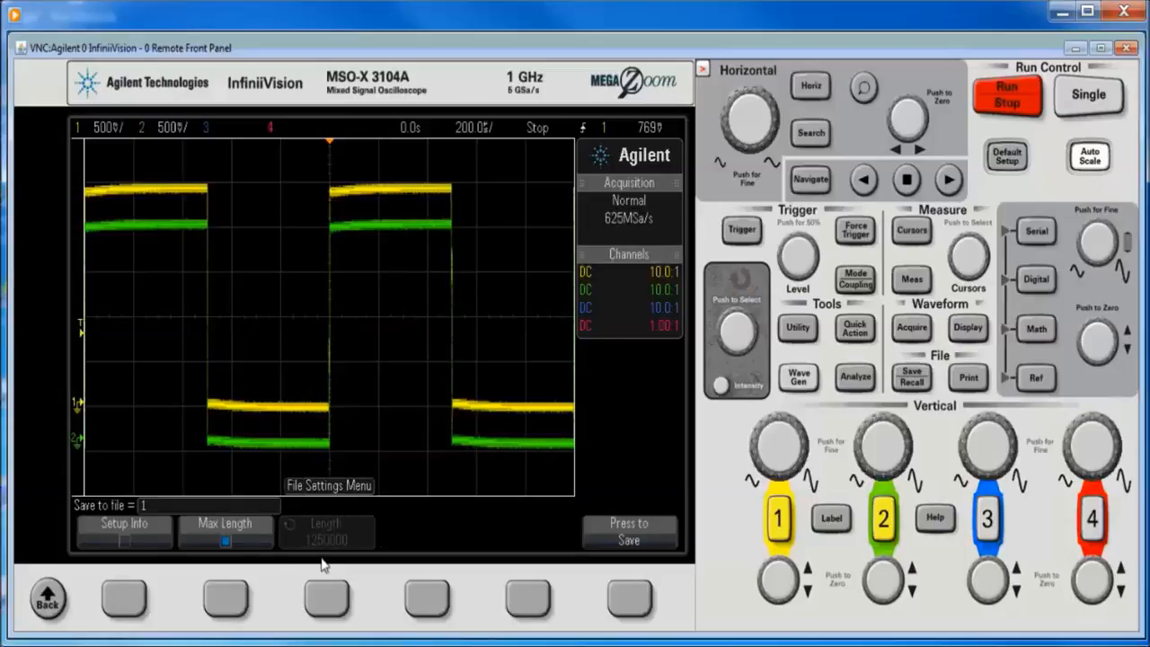
Zoom the timebase out to 1 ms/div and bring up channel 2's settings.
{"action": "left_click", "coordinate": [718, 165]}
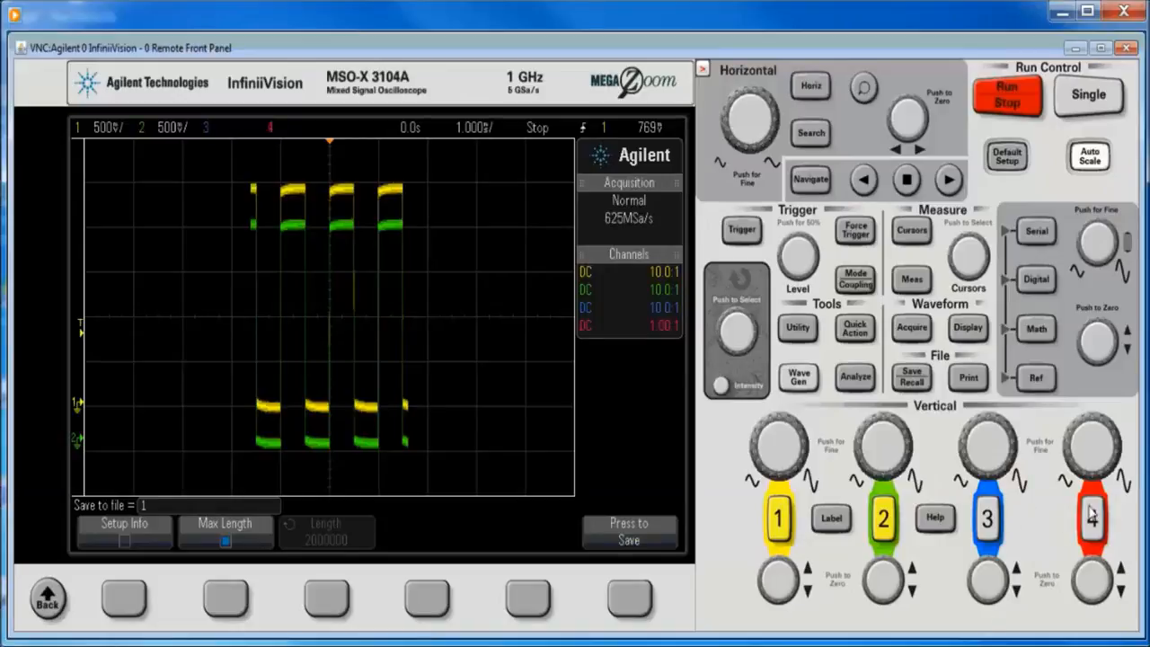
{"action": "left_click", "coordinate": [885, 526]}
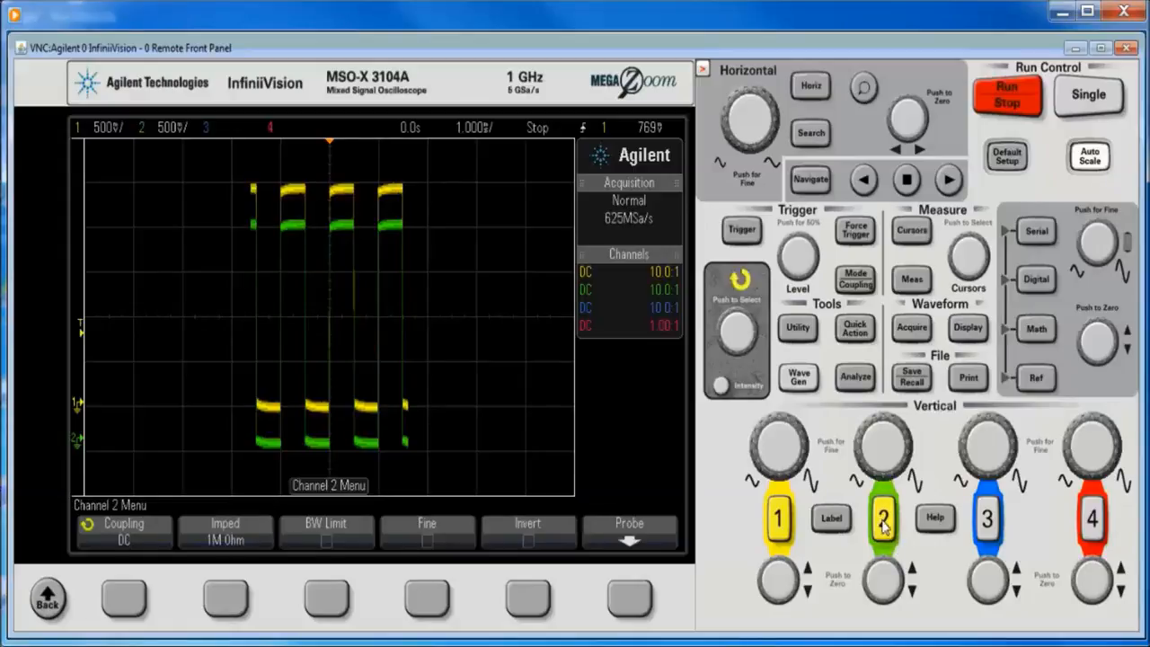
Turn off channel 2, take a new single capture, and turn on channel 3.
{"action": "left_click", "coordinate": [884, 521]}
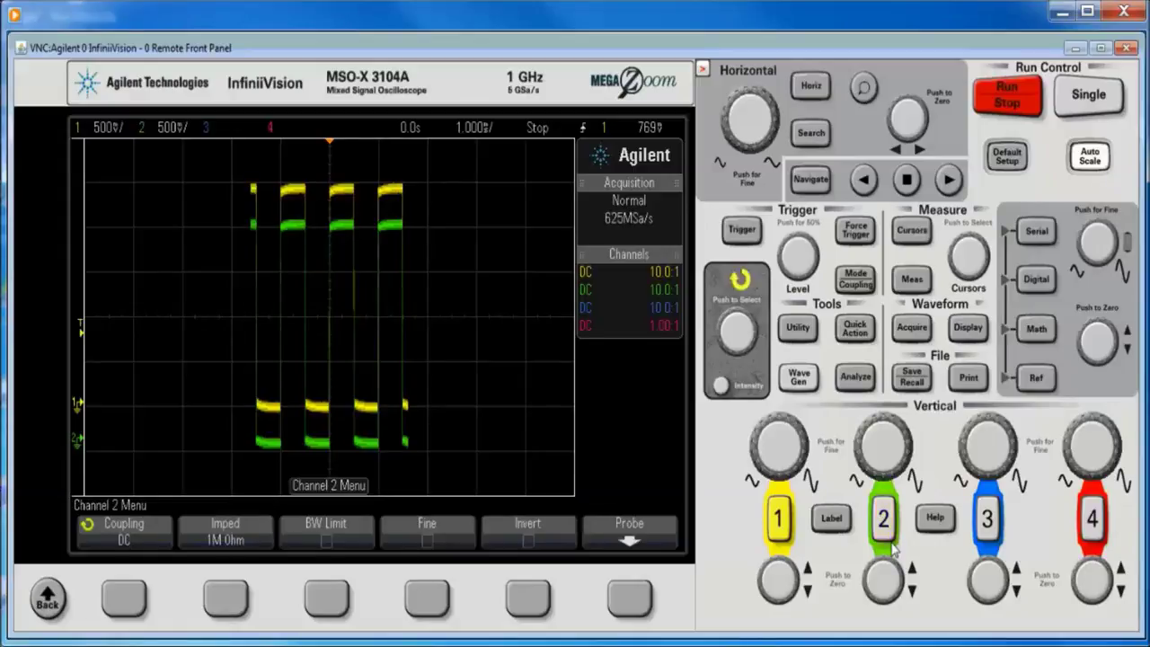
{"action": "left_click", "coordinate": [1089, 94]}
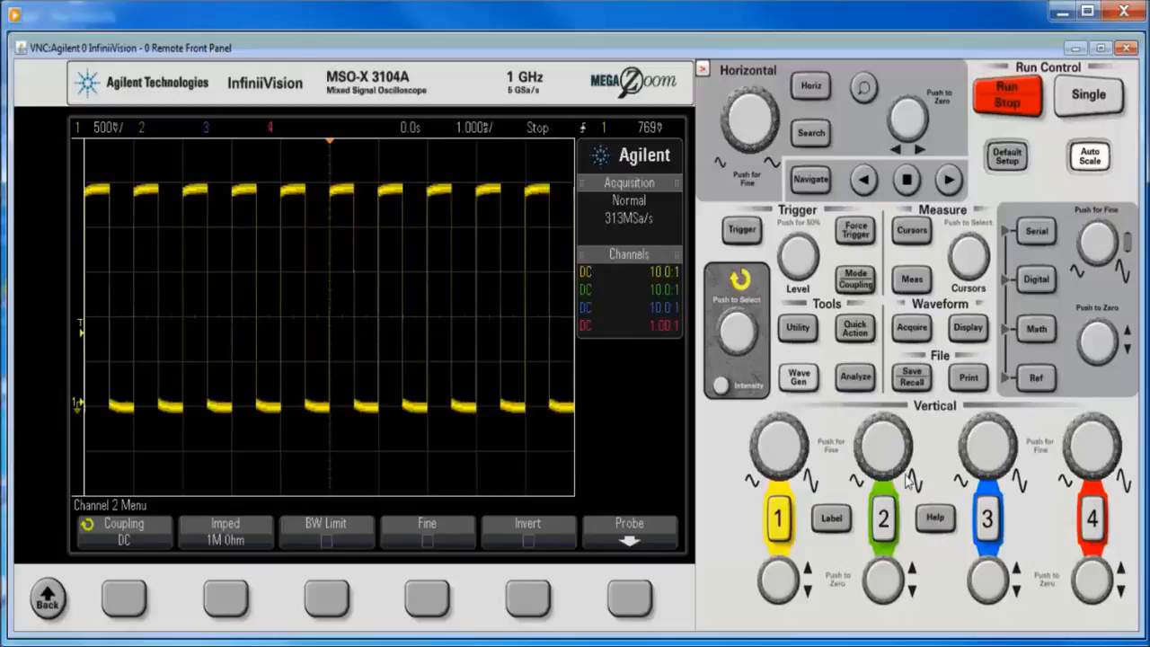
{"action": "left_click", "coordinate": [988, 519]}
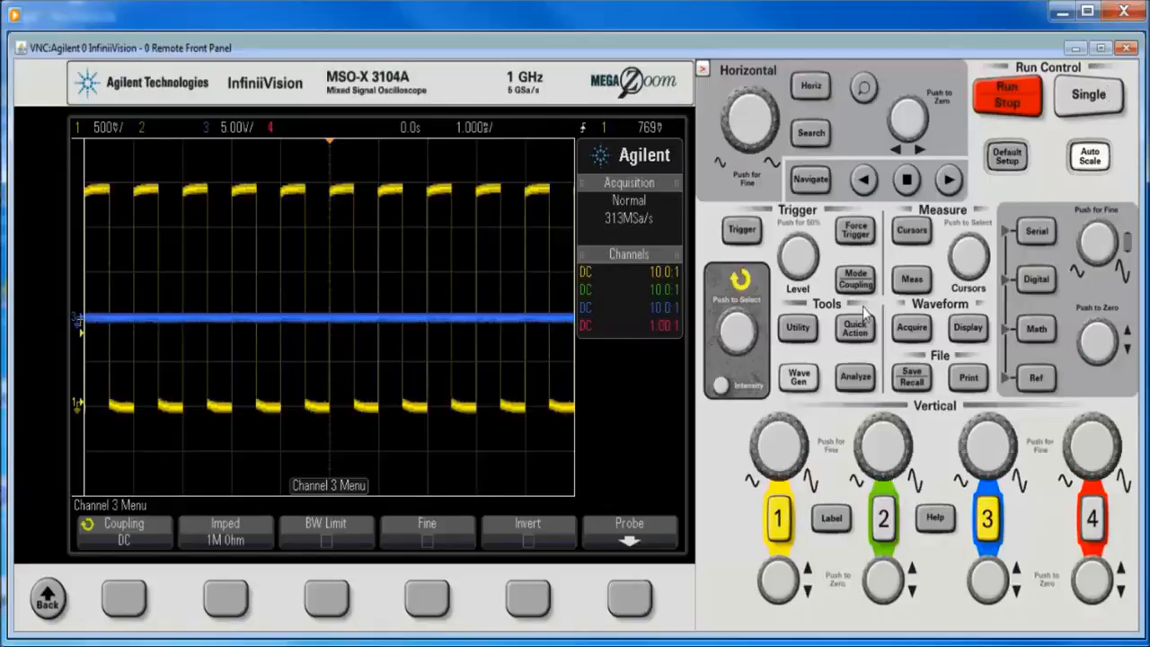
Bring up the save file settings and zoom the timebase out to 2 ms/div.
{"action": "left_click", "coordinate": [910, 378]}
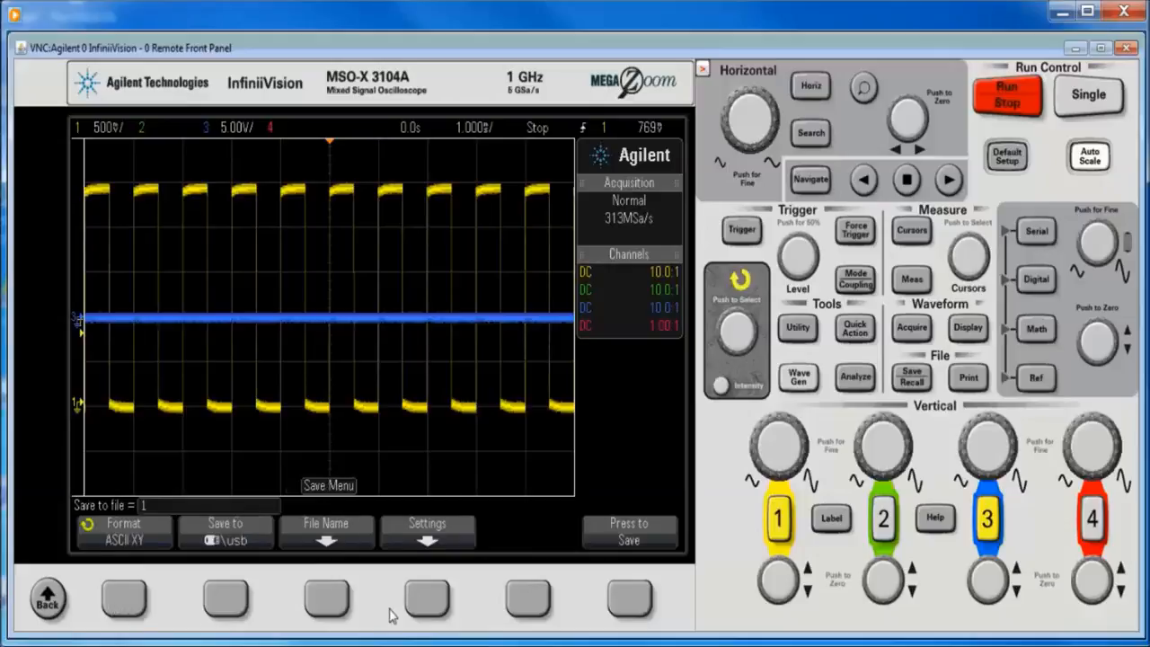
{"action": "left_click", "coordinate": [430, 600]}
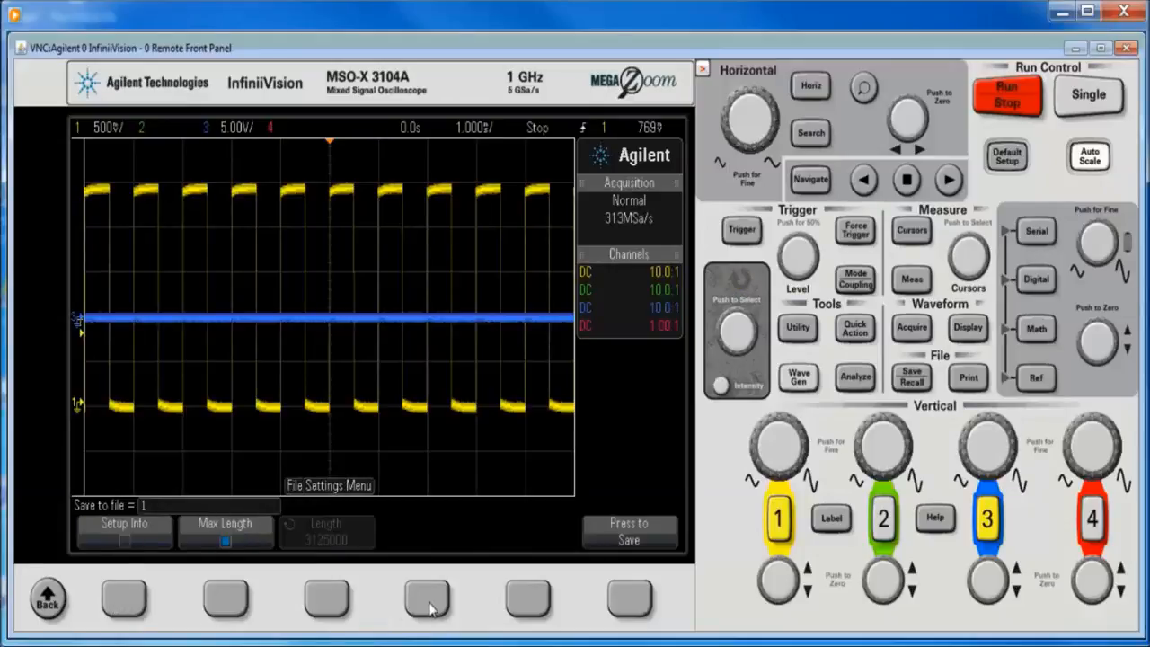
{"action": "left_click", "coordinate": [719, 164]}
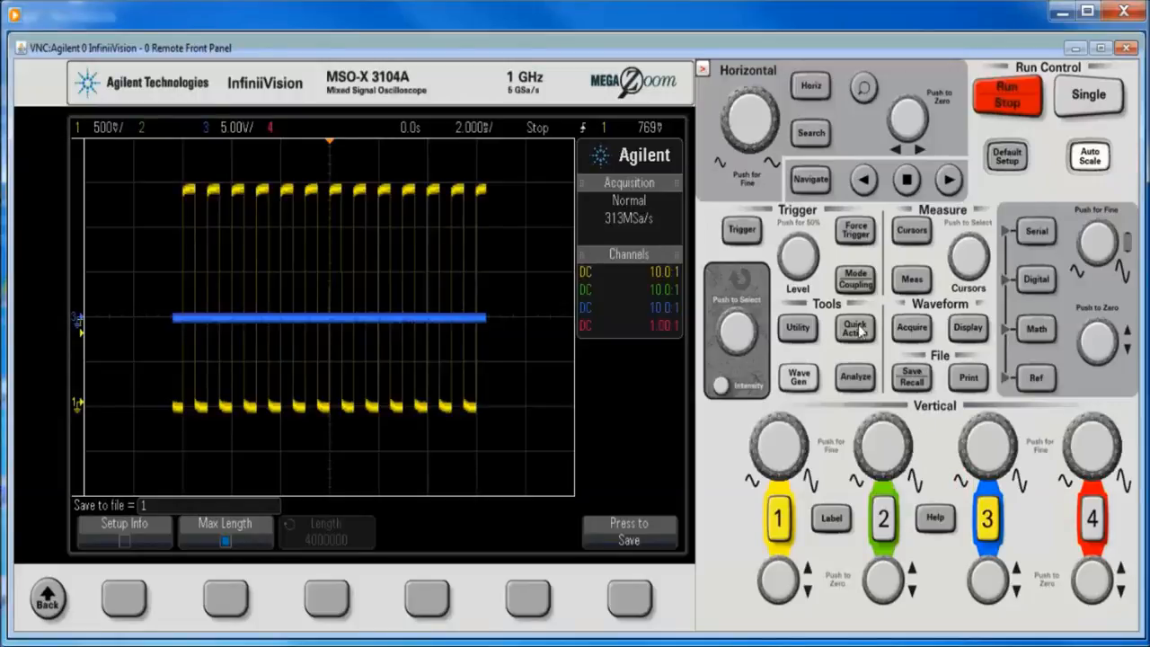
Set the Utility quick action mode to Quick Save.
{"action": "left_click", "coordinate": [798, 327]}
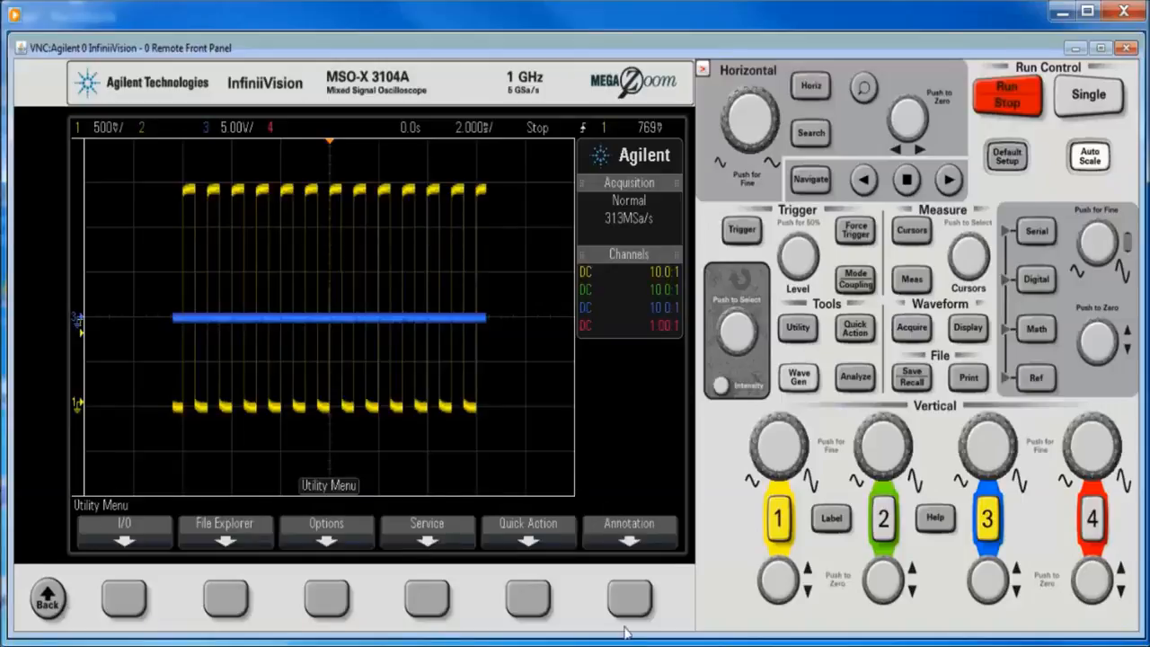
{"action": "left_click", "coordinate": [529, 598]}
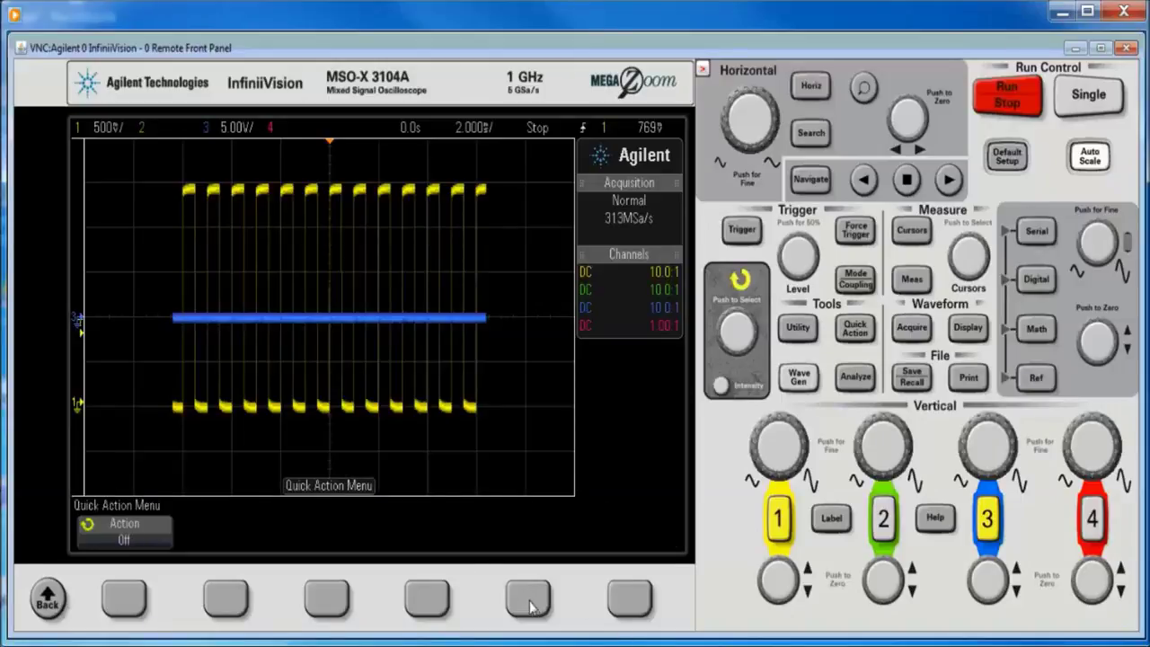
{"action": "left_click", "coordinate": [126, 598]}
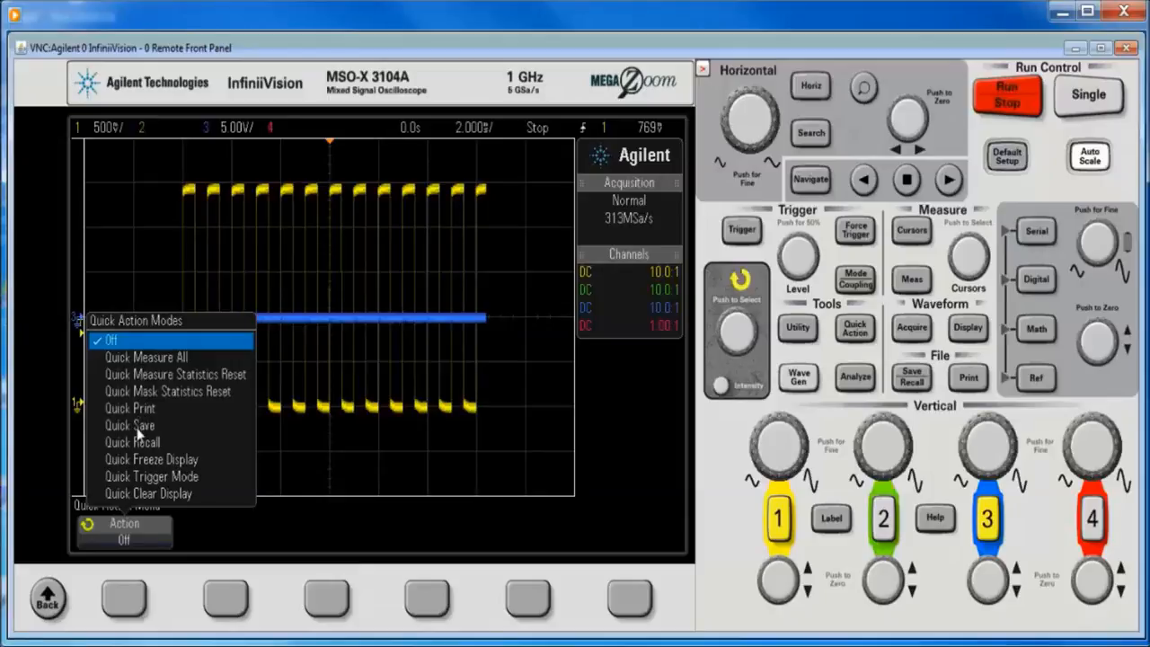
{"action": "left_click", "coordinate": [139, 432]}
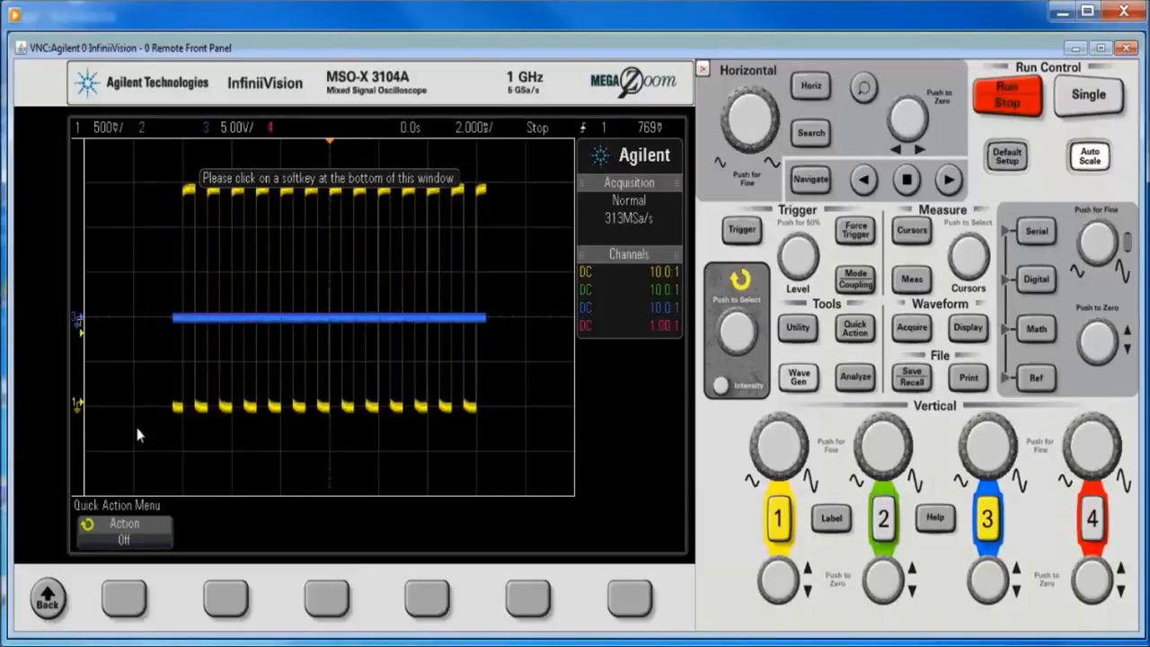
{"action": "left_click", "coordinate": [140, 435]}
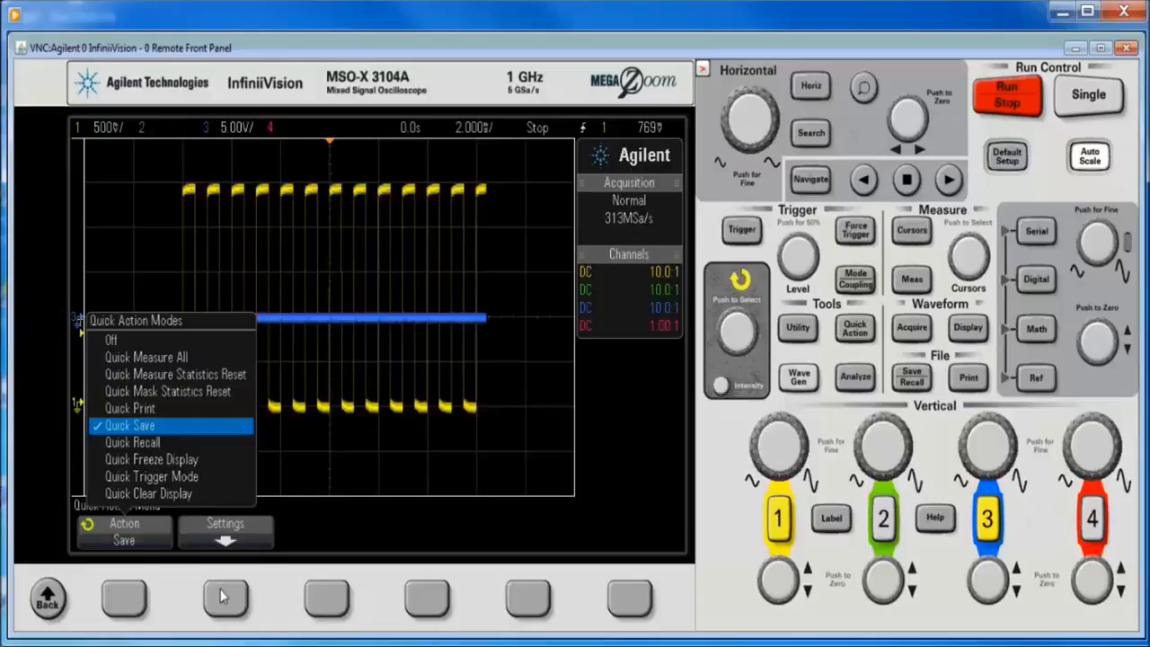
Bring up the quick save options and its file settings.
{"action": "left_click", "coordinate": [224, 532]}
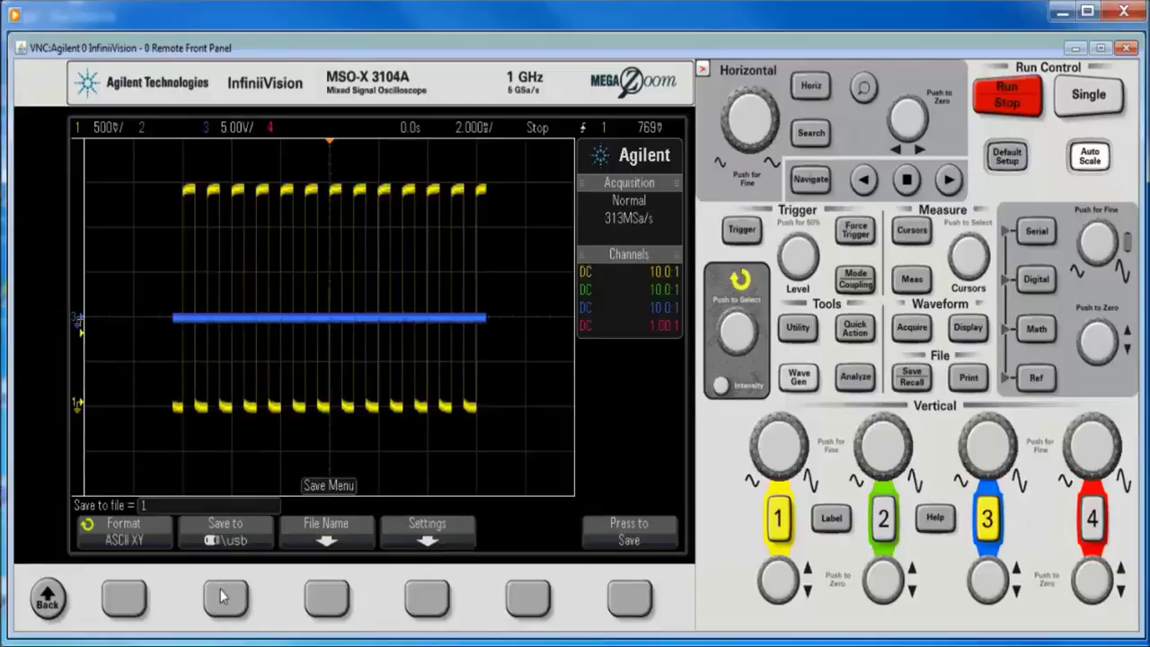
{"action": "left_click", "coordinate": [428, 597]}
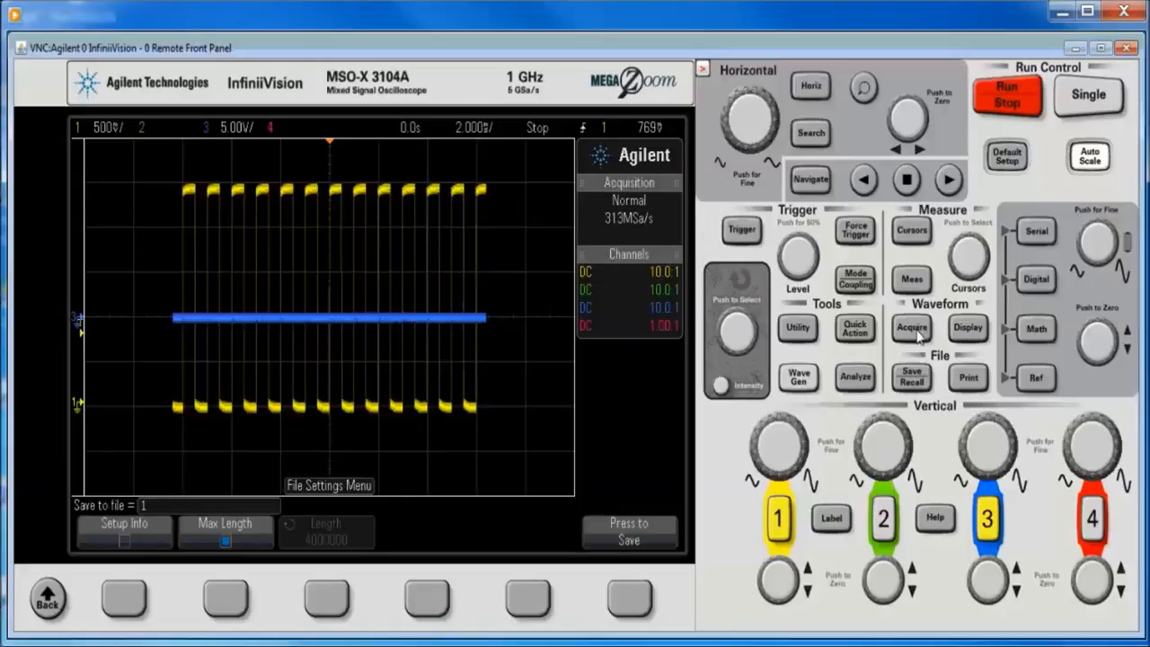
Trigger the quick save, writing the max-length waveform to 1_1.csv.
{"action": "left_click", "coordinate": [856, 330]}
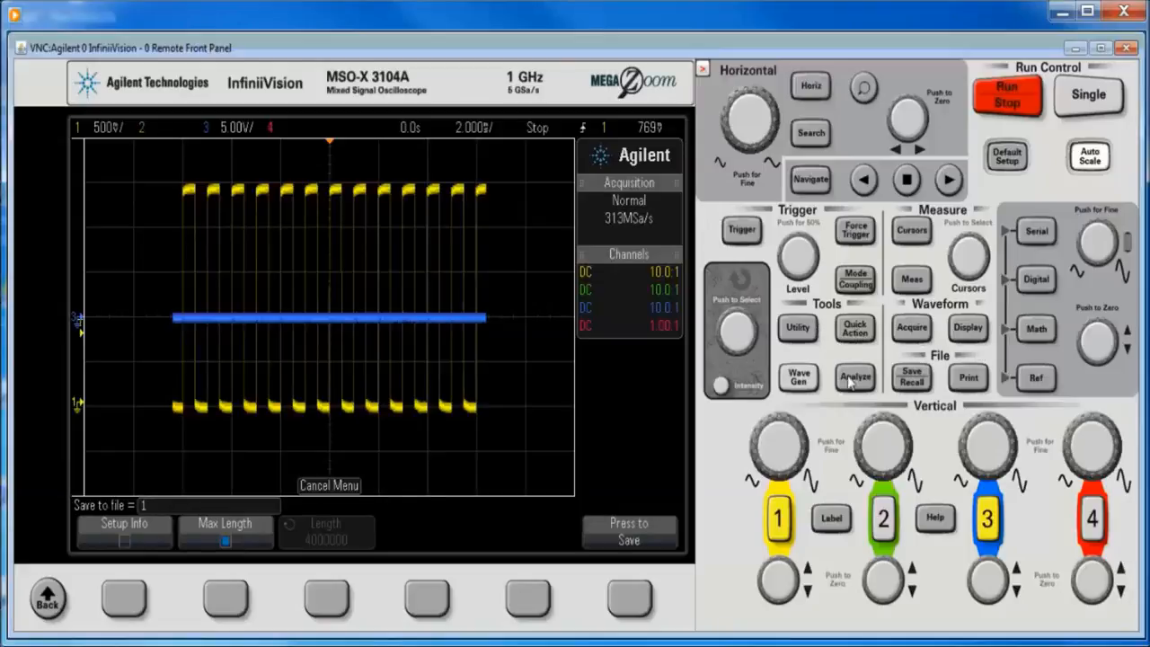
{"action": "left_click", "coordinate": [844, 379]}
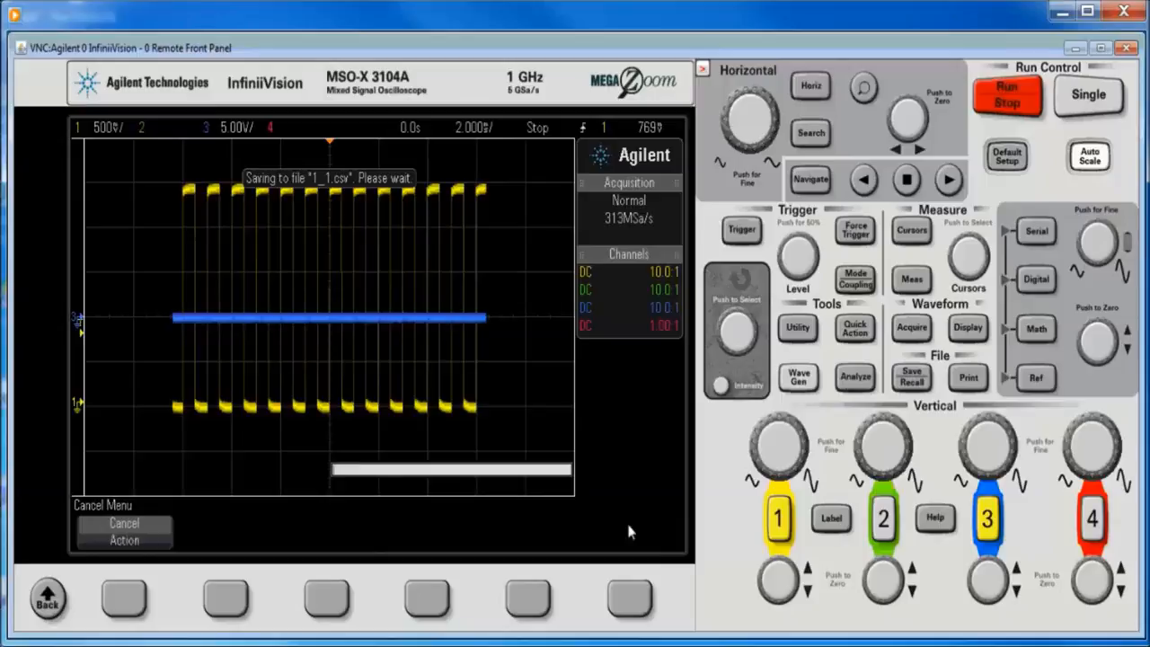